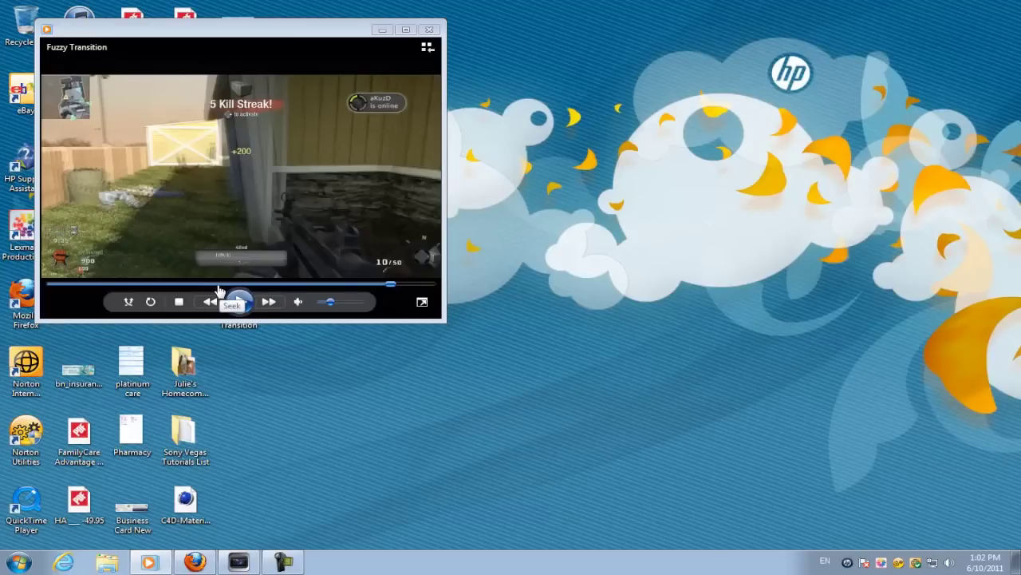
- Replay the Fuzzy Transition video from near its start at lower volume, then close the player
left_click(191, 285)
left_click(131, 285)
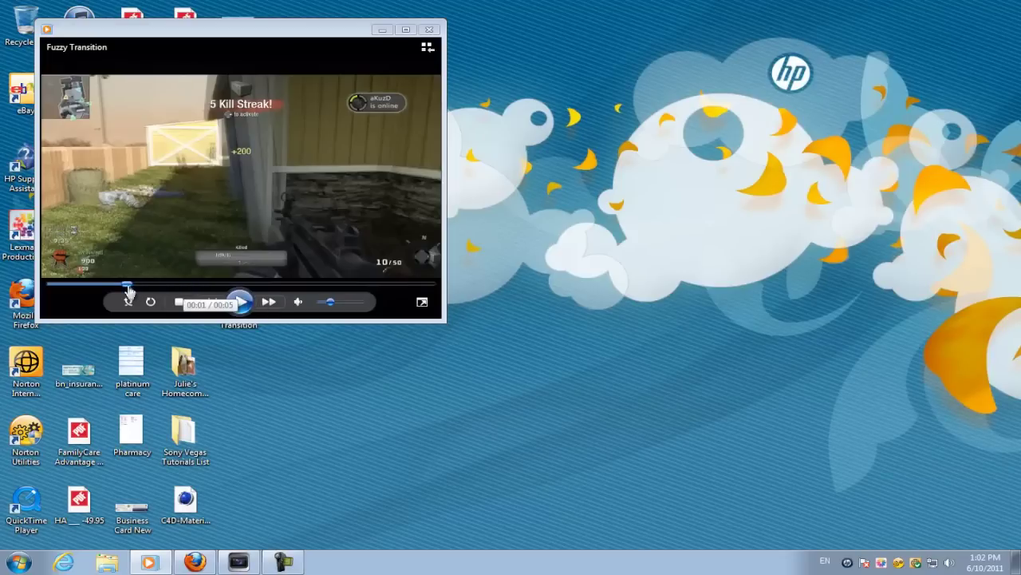
left_click_drag(332, 303, 323, 311)
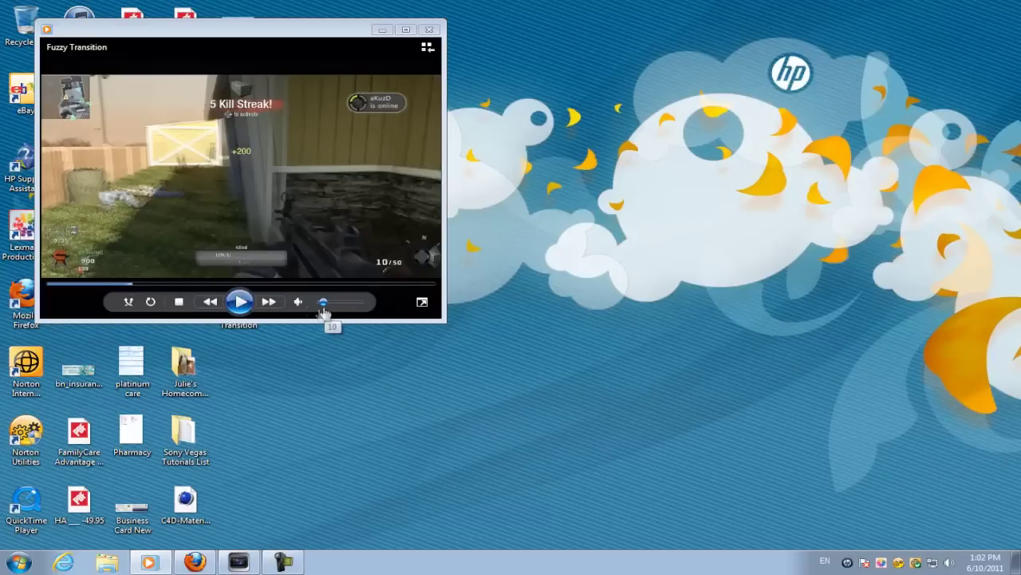
left_click(244, 306)
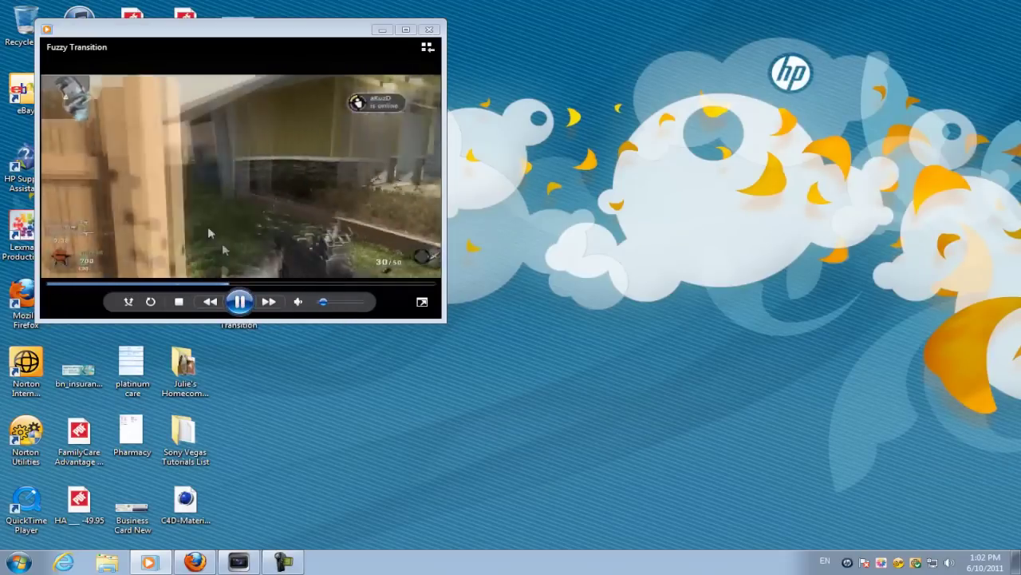
left_click(239, 302)
left_click(428, 29)
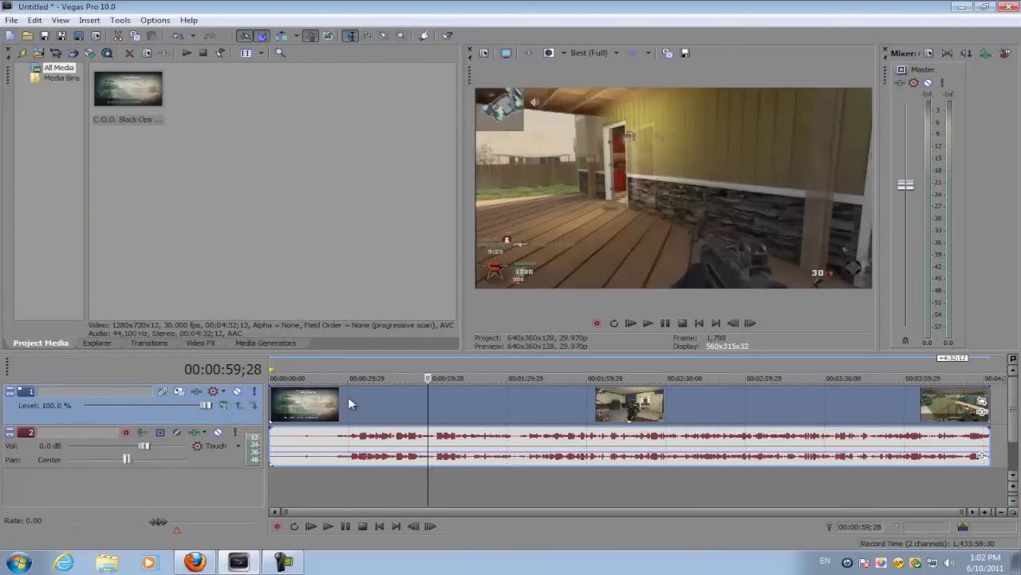
- Split the gameplay footage with S and delete the unwanted piece after the first clip
left_click(349, 404)
key("s")
left_click(422, 410)
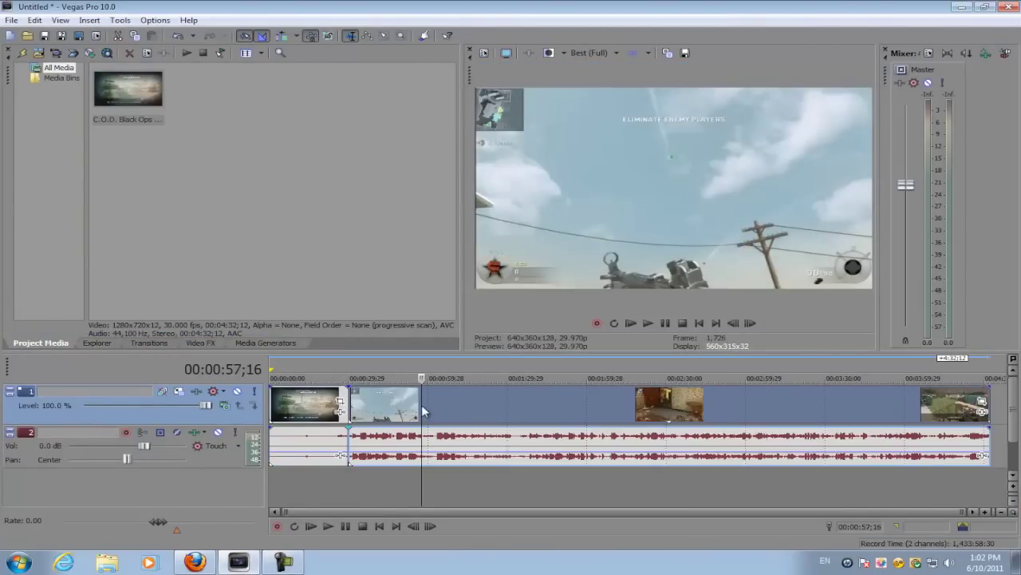
left_click(377, 407)
right_click(367, 407)
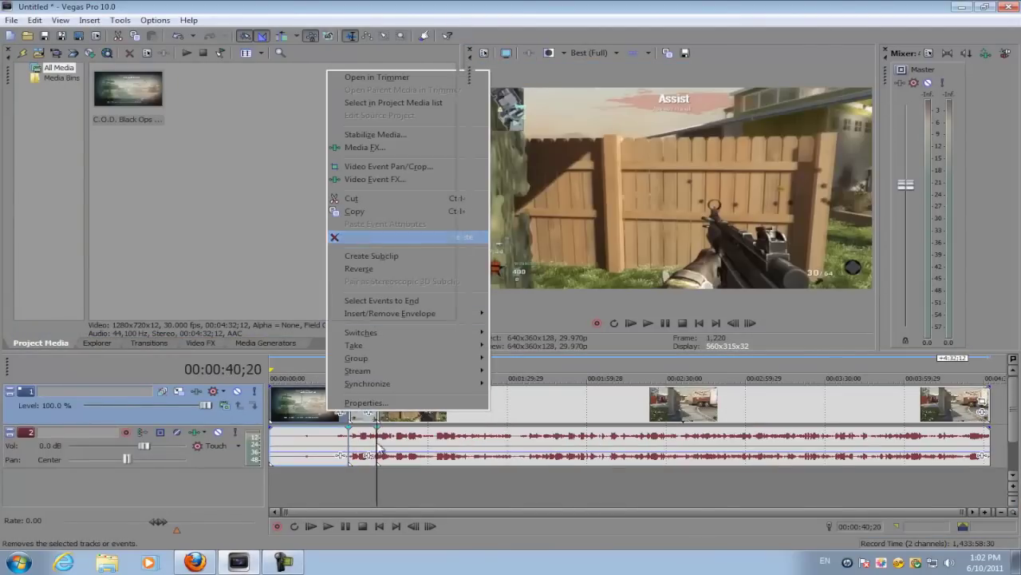
left_click(375, 237)
- Delete the long leftover piece and slide the remaining clip left against the first
left_click(419, 407)
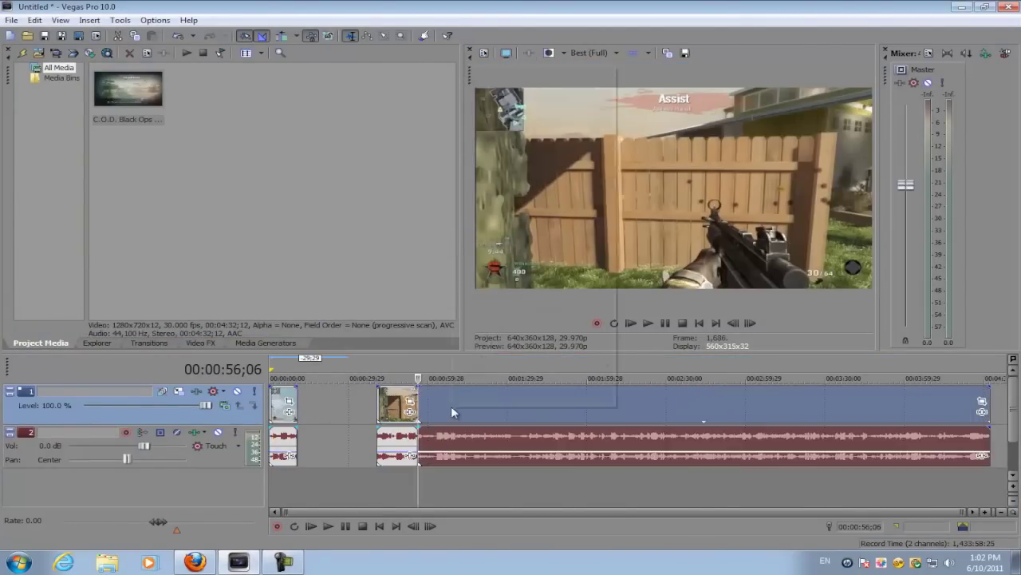
right_click(451, 412)
left_click(463, 231)
left_click_drag(392, 411, 304, 410)
left_click(299, 407)
scroll(300, 407, "up", 5)
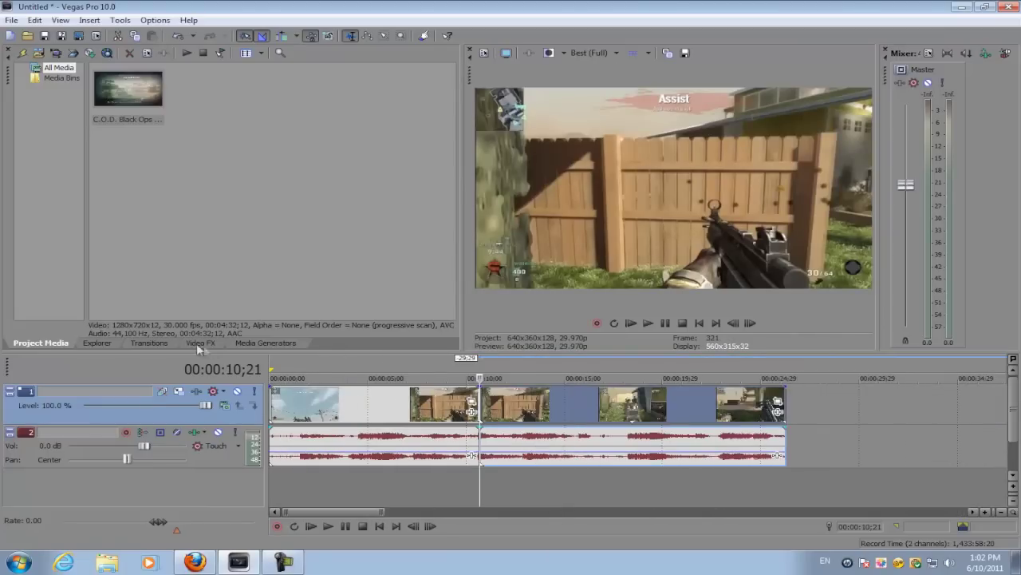
- Apply the Slide In, Left-Right transition at the junction between the two clips
left_click(163, 345)
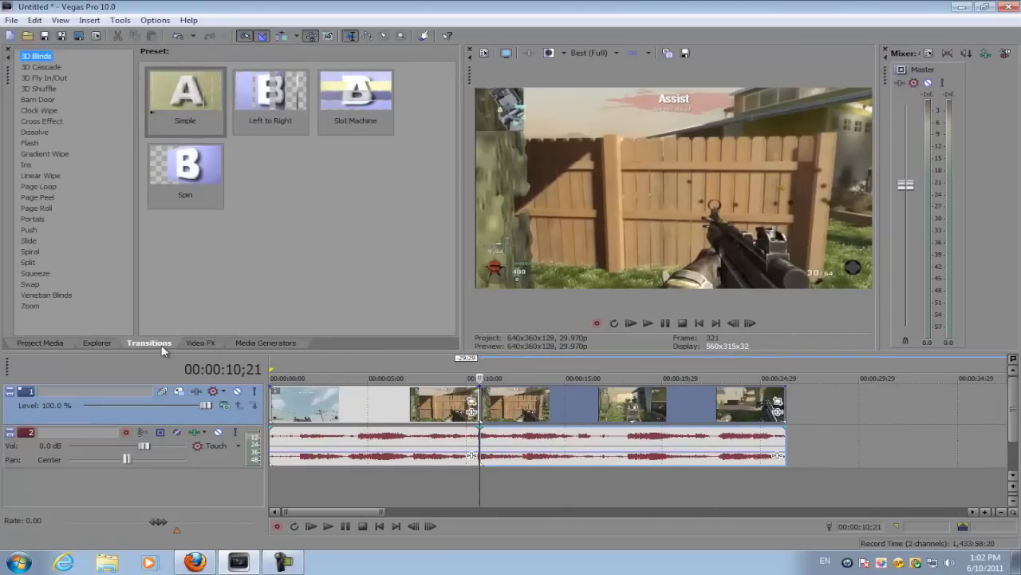
left_click(29, 241)
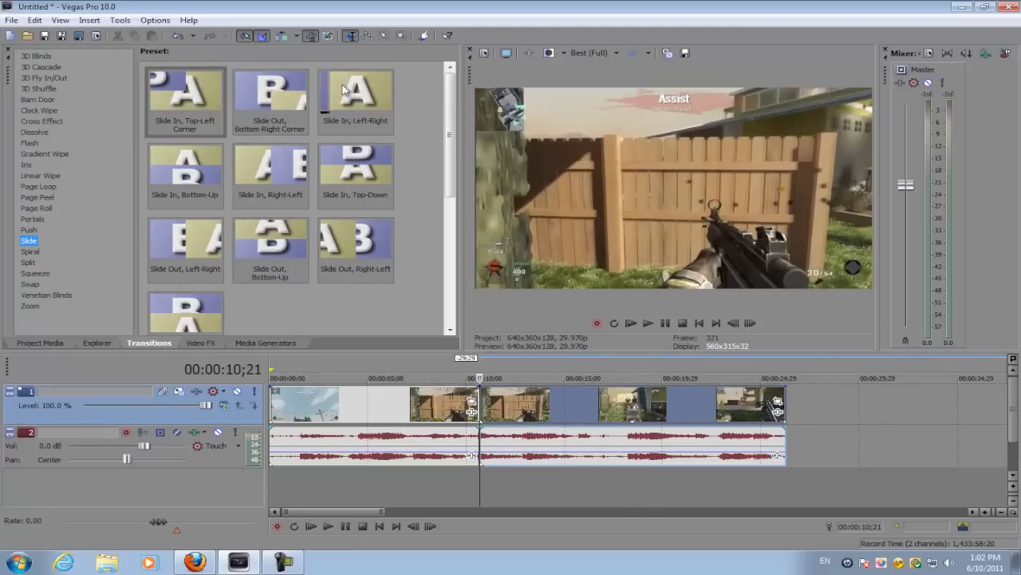
left_click(363, 103)
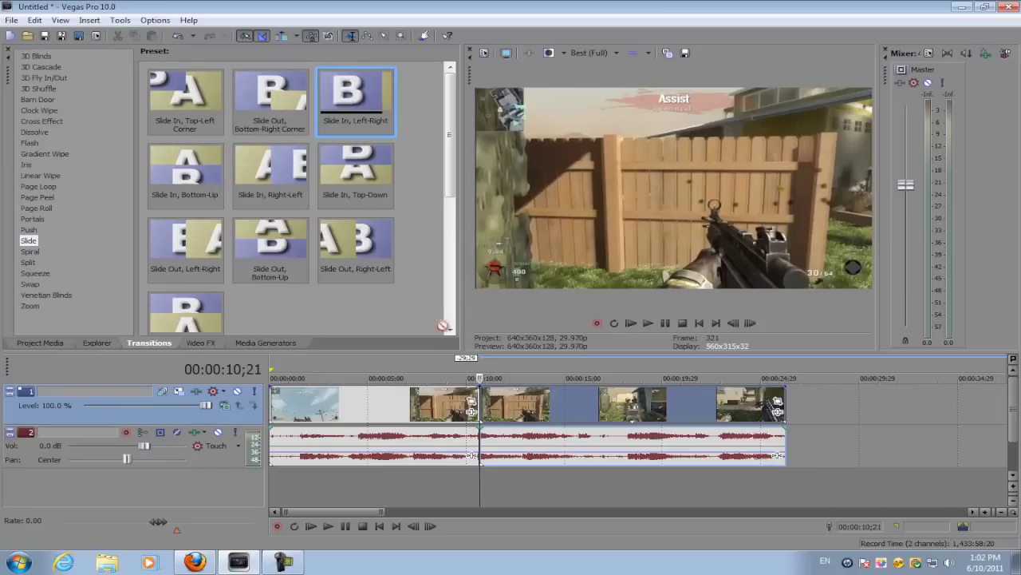
left_click_drag(479, 397, 480, 399)
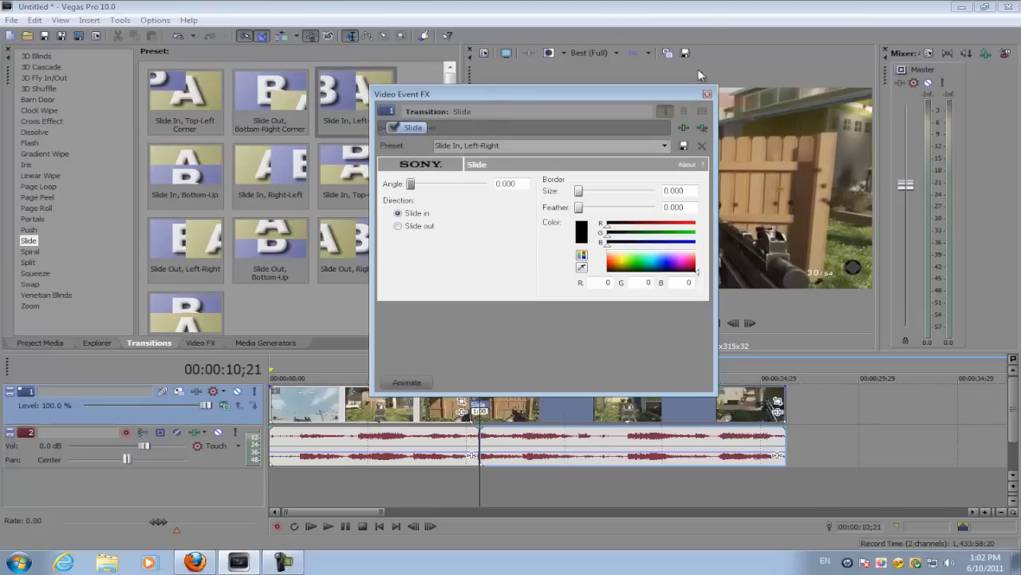
left_click(704, 96)
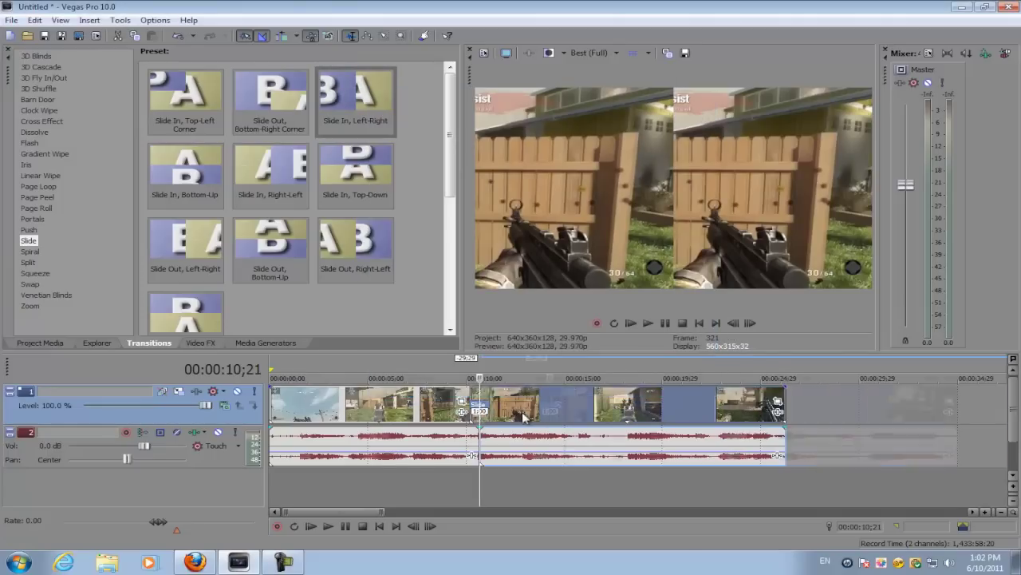
- Scrub the playhead through the Slide transition from start to end and back
scroll(624, 456, "up", 5)
left_click(605, 394)
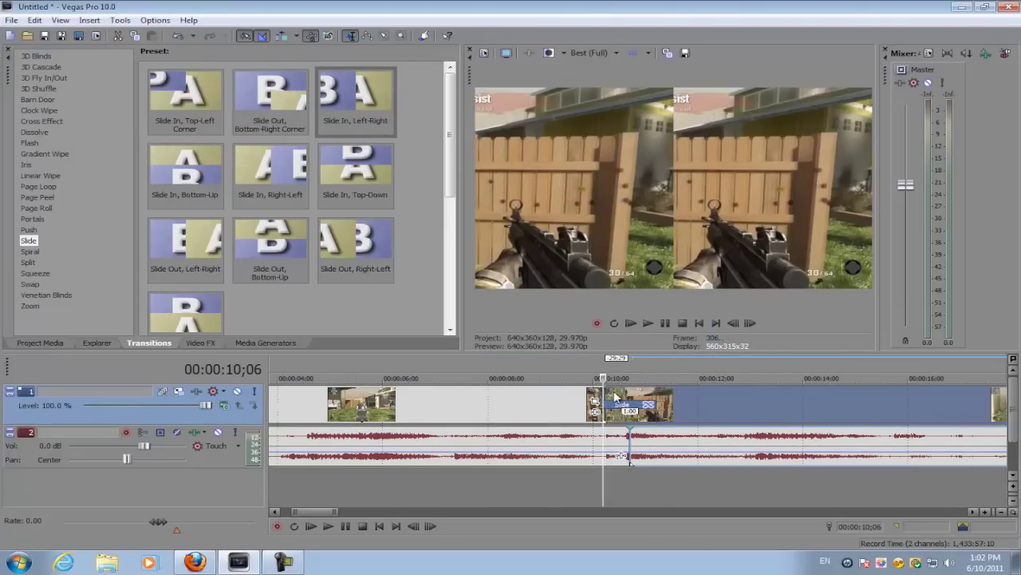
left_click(615, 398)
left_click(632, 396)
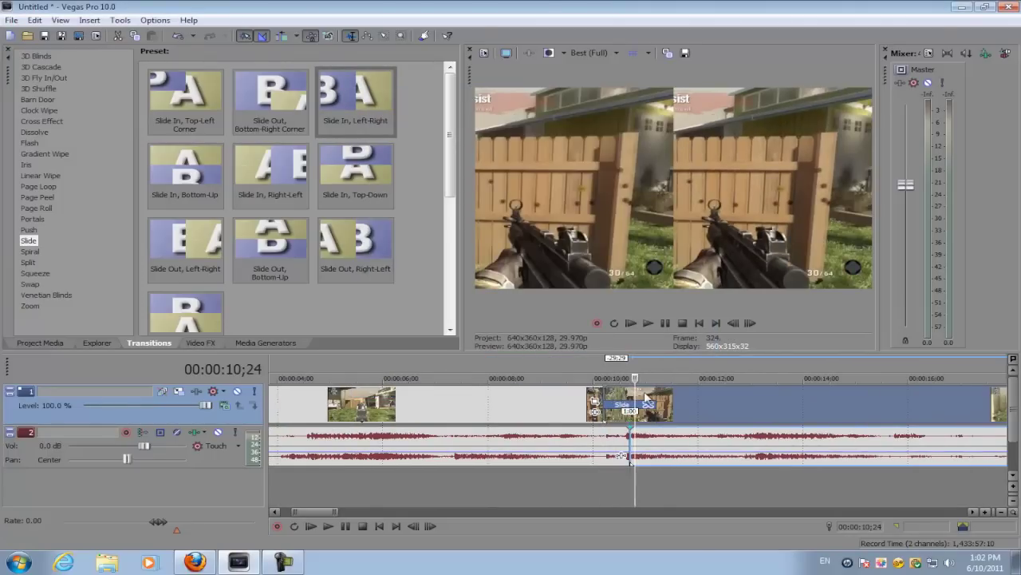
left_click(647, 397)
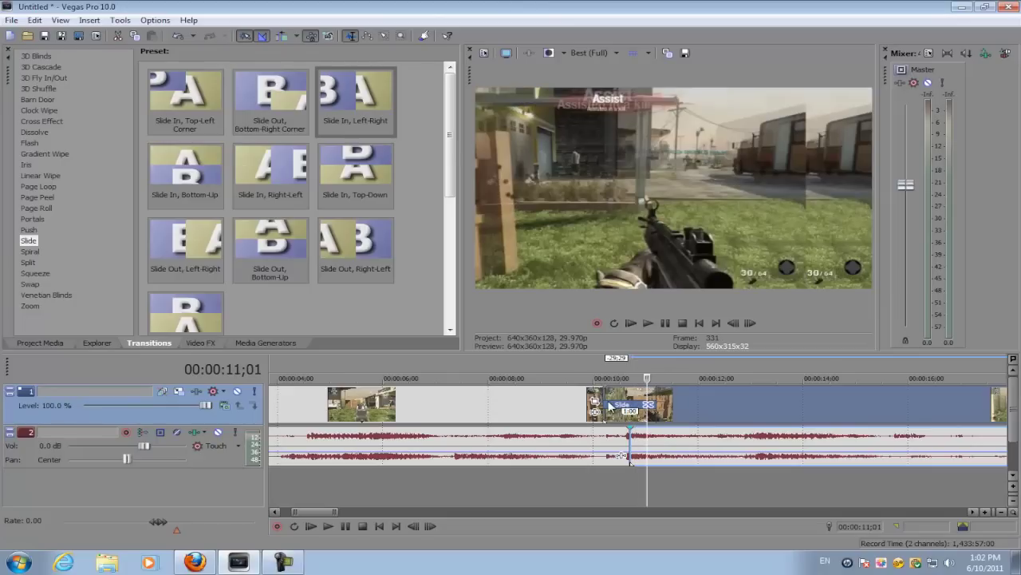
left_click(603, 403)
- Drop the Gaussian Blur 'Medium Blur' preset on the first clip and zero its blur ranges
left_click(204, 344)
left_click(35, 238)
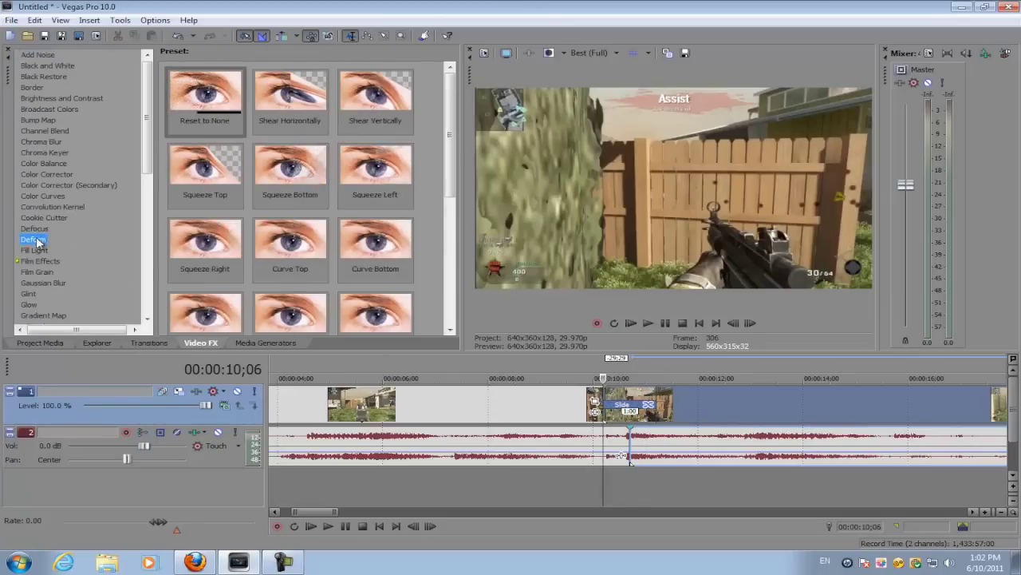
scroll(43, 237, "down", 4)
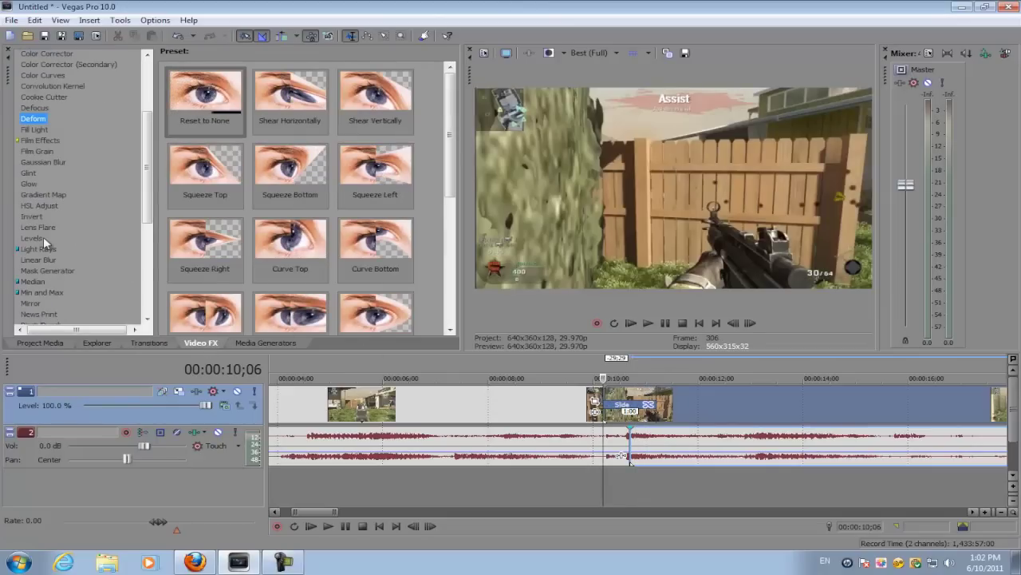
left_click(40, 162)
left_click_drag(217, 122, 472, 380)
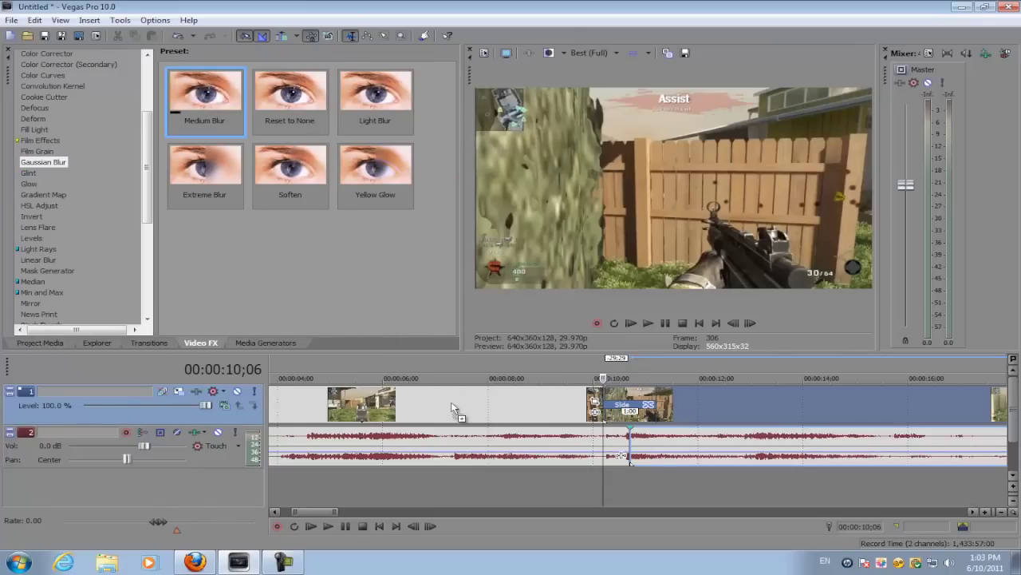
left_click_drag(451, 387, 455, 411)
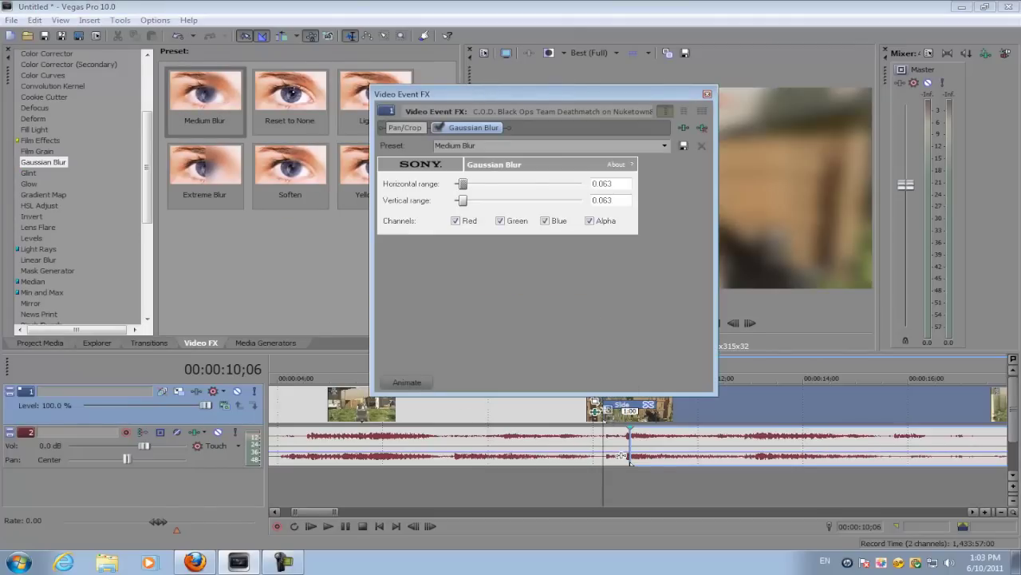
left_click_drag(638, 96, 918, 198)
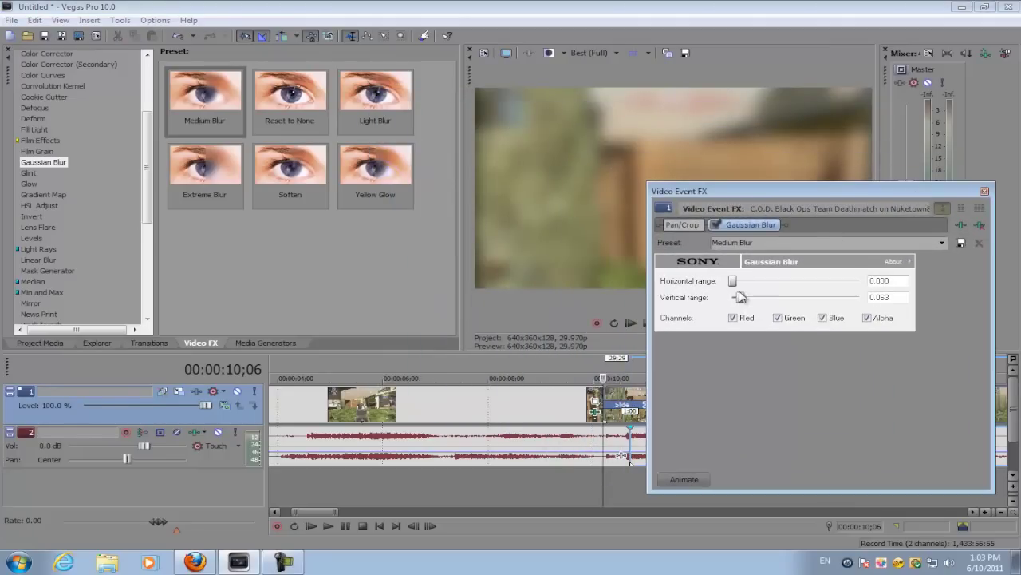
left_click_drag(719, 302, 708, 304)
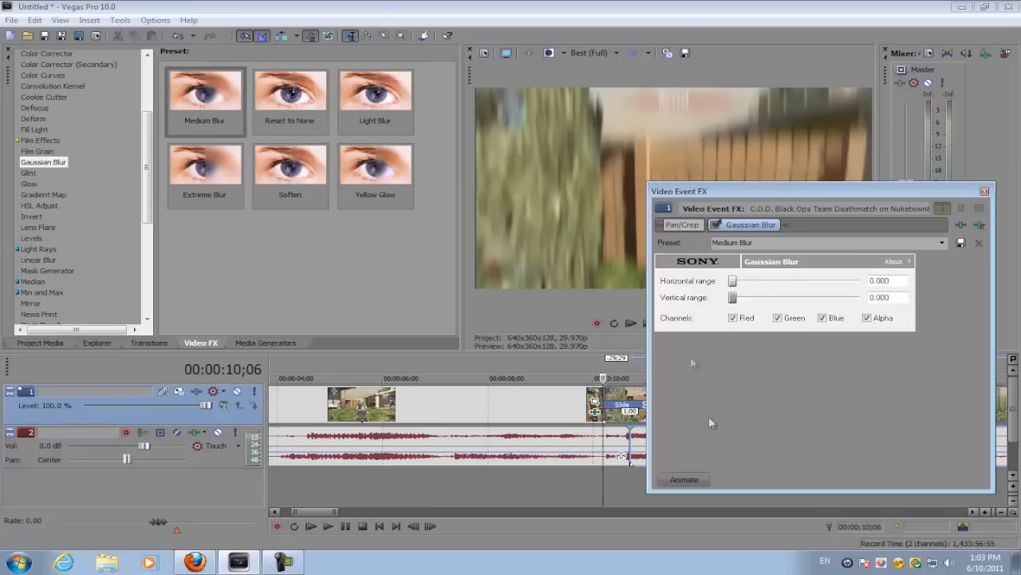
left_click(684, 479)
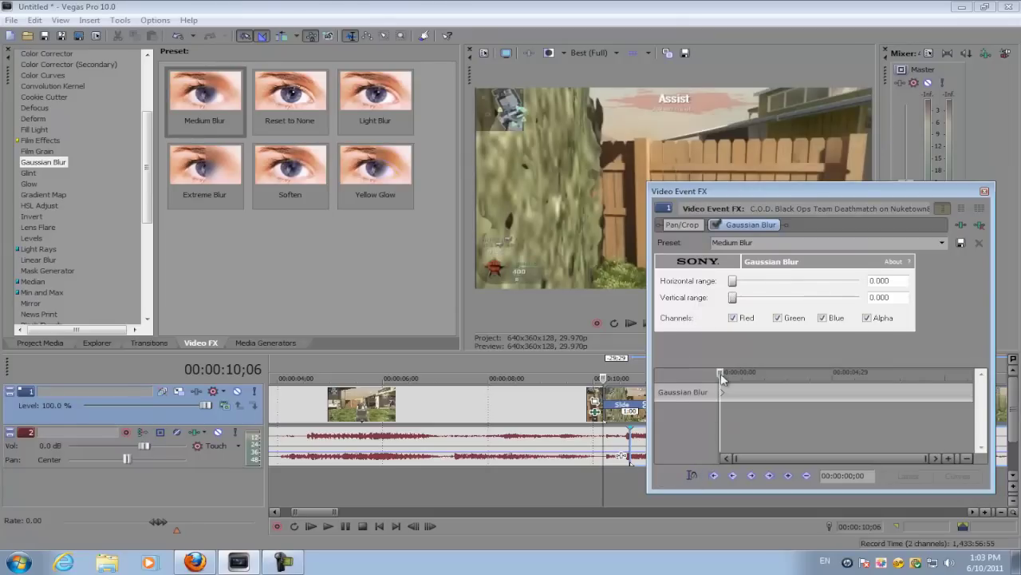
- Add a Gaussian Blur keyframe near the first clip's end
left_click(606, 393)
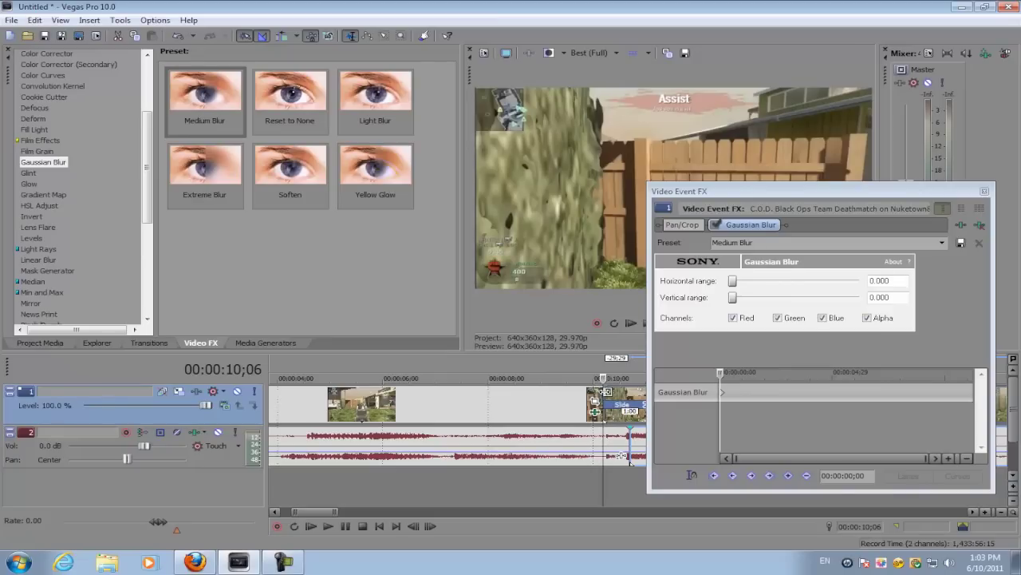
left_click_drag(818, 196, 436, 89)
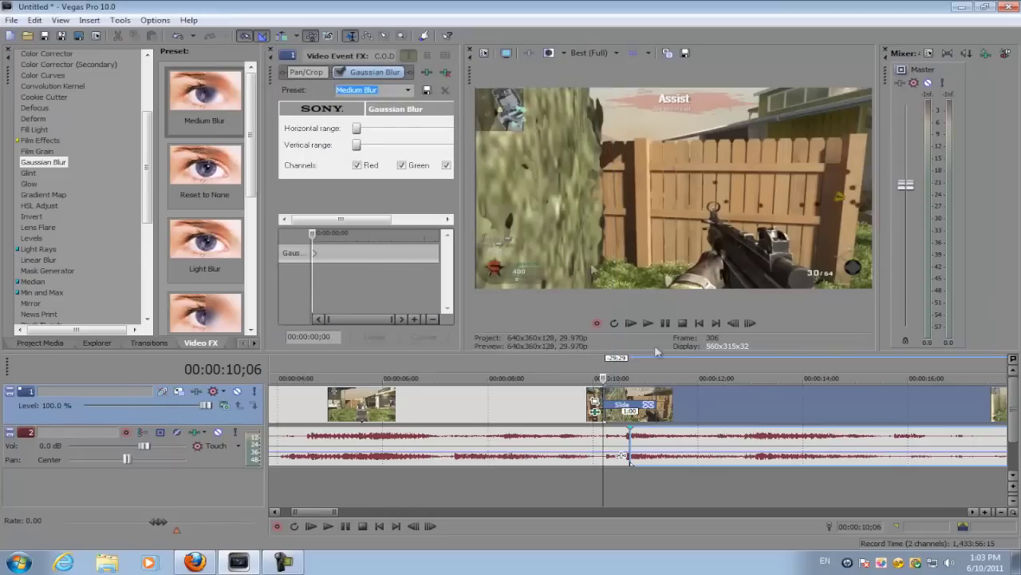
scroll(590, 447, "up", 3)
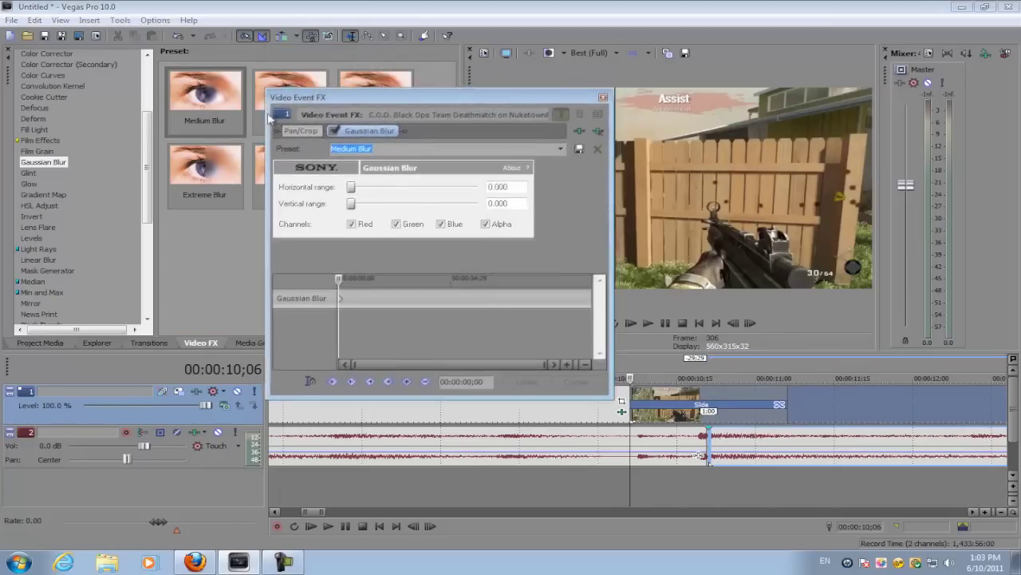
left_click_drag(337, 296, 421, 291)
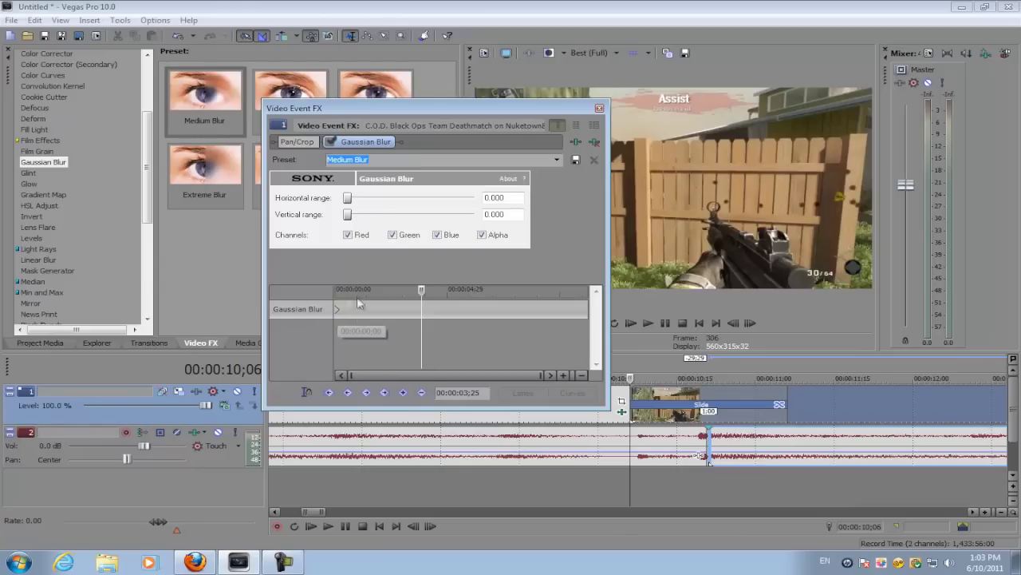
mouse_move(423, 292)
left_mouse_down()
mouse_move(575, 308)
mouse_move(565, 310)
left_mouse_up()
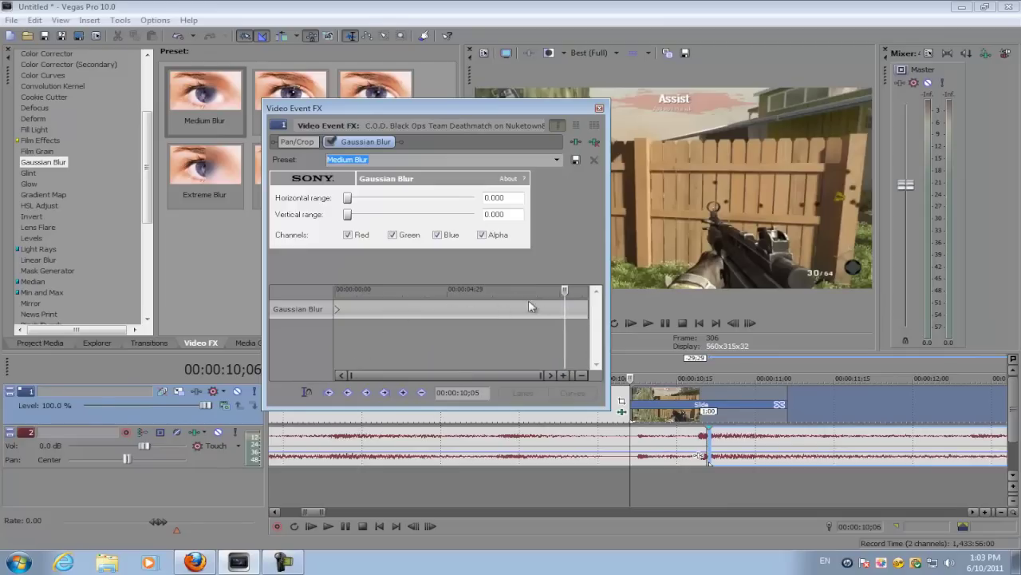
left_click(311, 395)
double_click(565, 309)
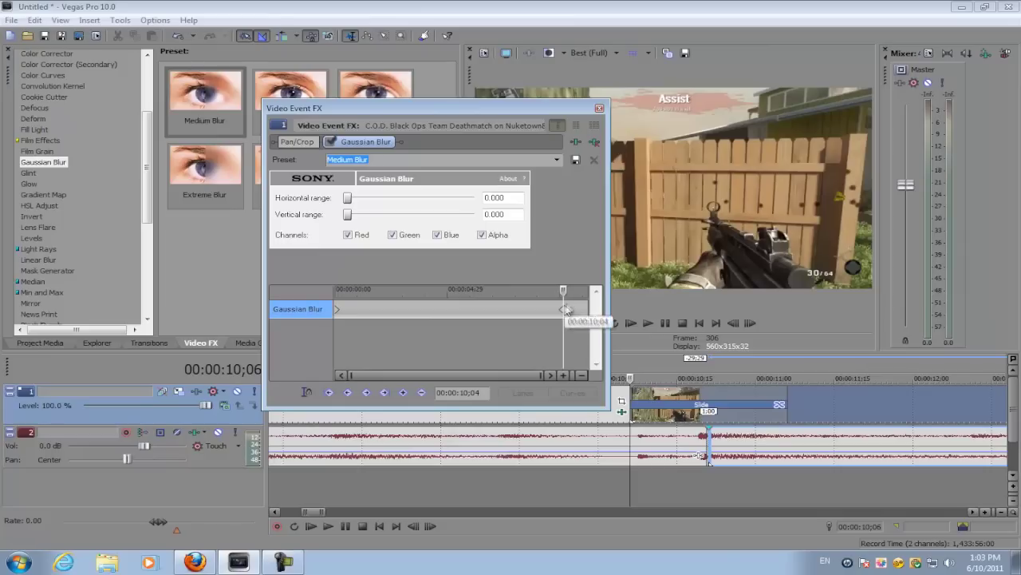
- At 11;05, set horizontal blur range to 1.000 and vertical to 0.000, then close
left_click_drag(561, 293, 592, 295)
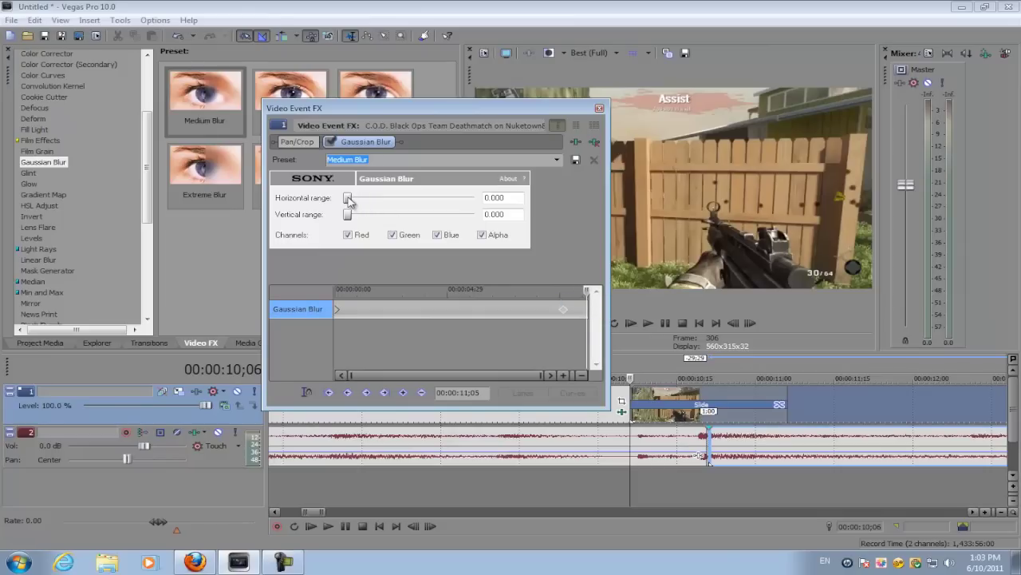
left_click_drag(352, 202, 479, 200)
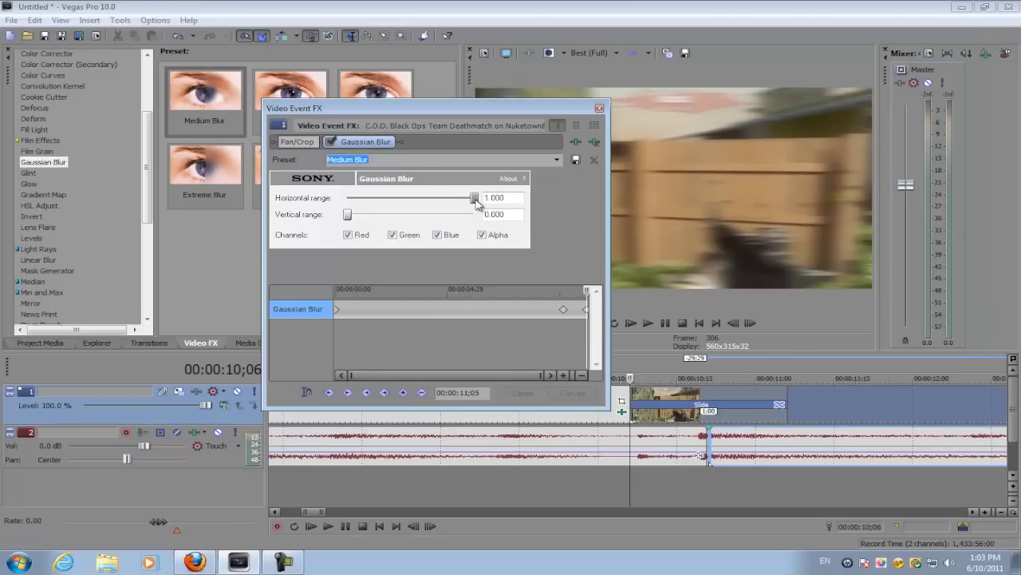
left_click_drag(468, 201, 280, 206)
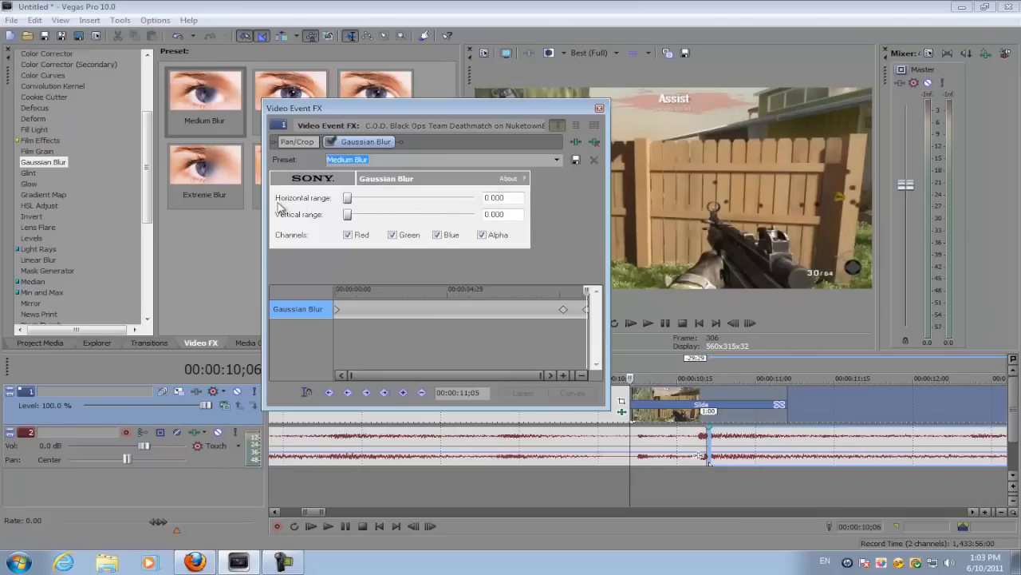
left_click_drag(349, 215, 494, 230)
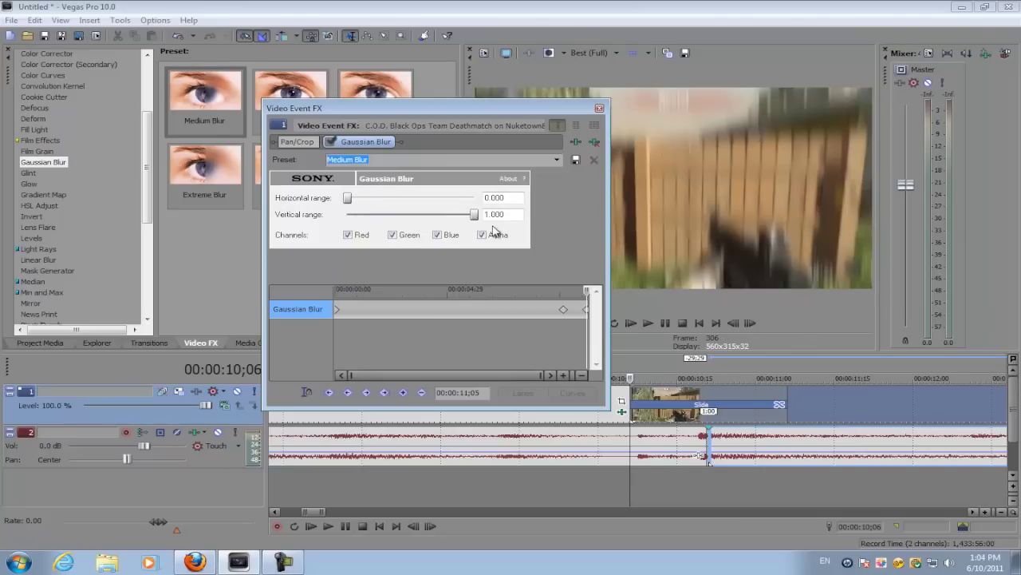
mouse_move(352, 201)
left_mouse_down()
mouse_move(476, 204)
mouse_move(342, 202)
left_mouse_up()
mouse_move(474, 216)
left_mouse_down()
mouse_move(325, 216)
mouse_move(475, 198)
left_mouse_up()
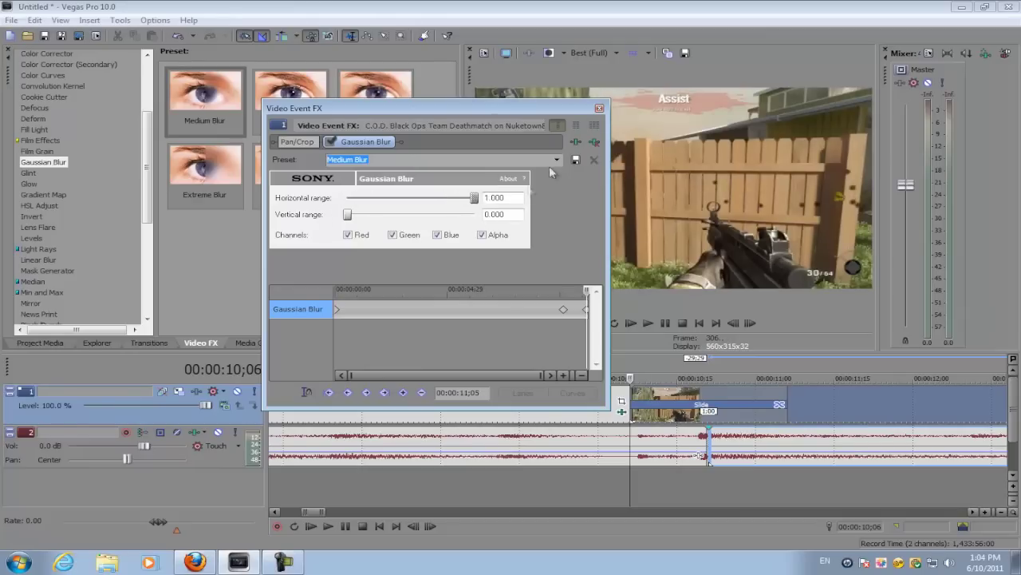
left_click(598, 109)
- Play through the Slide transition, then apply the Medium Blur Gaussian preset to the second clip
scroll(605, 400, "down", 3)
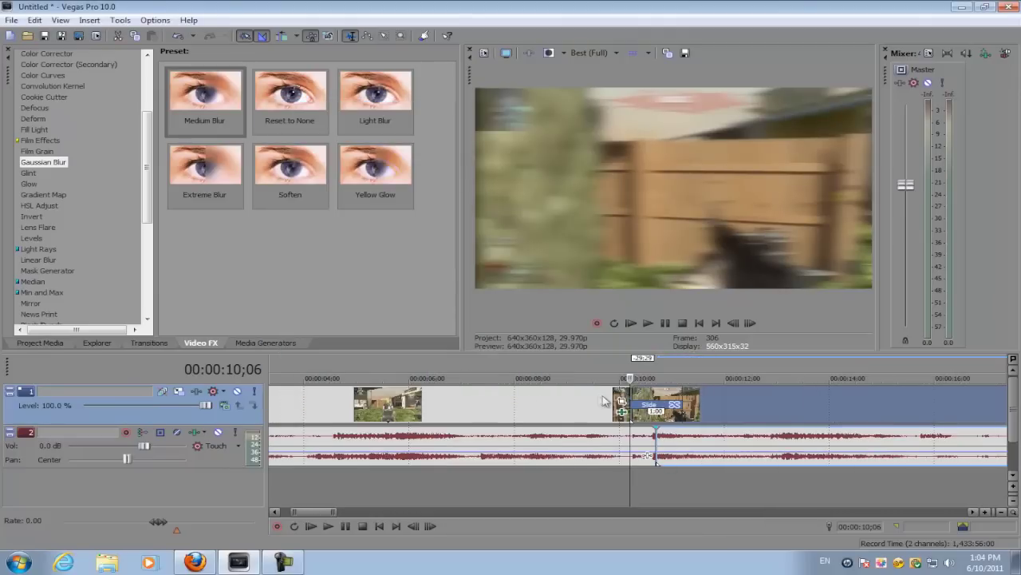
key("space")
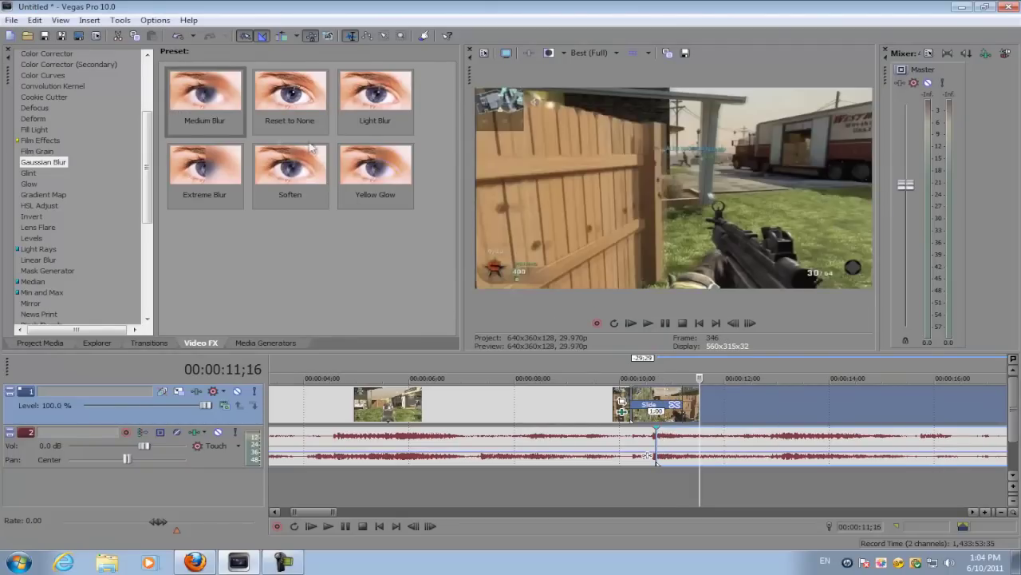
left_click_drag(204, 92, 673, 395)
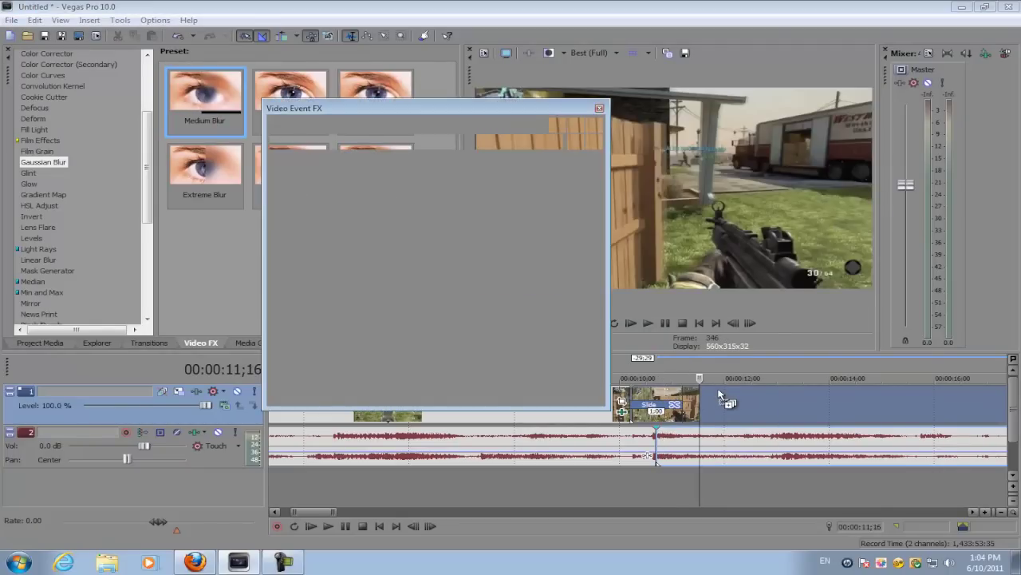
left_click(656, 397)
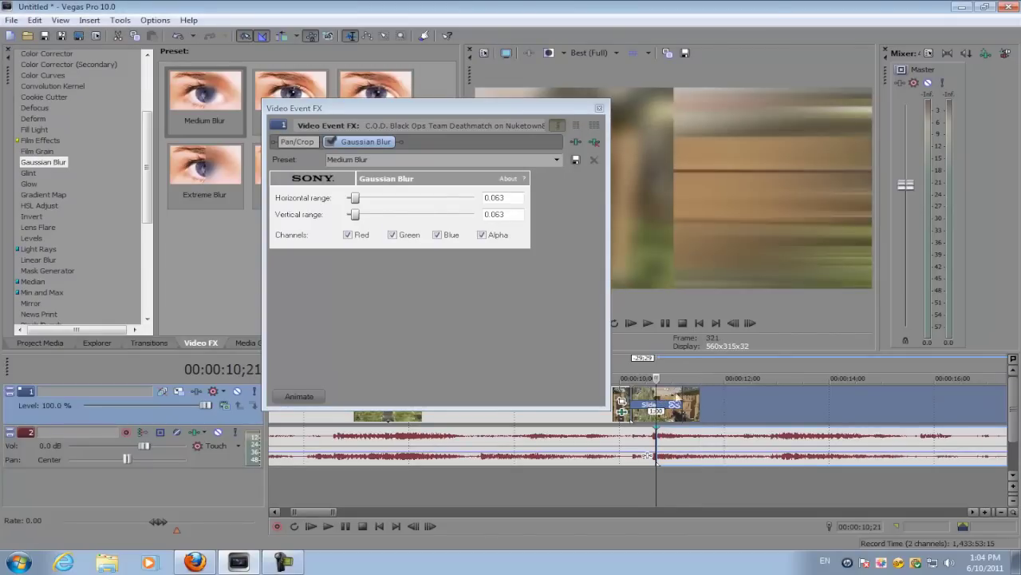
scroll(656, 399, "up", 2)
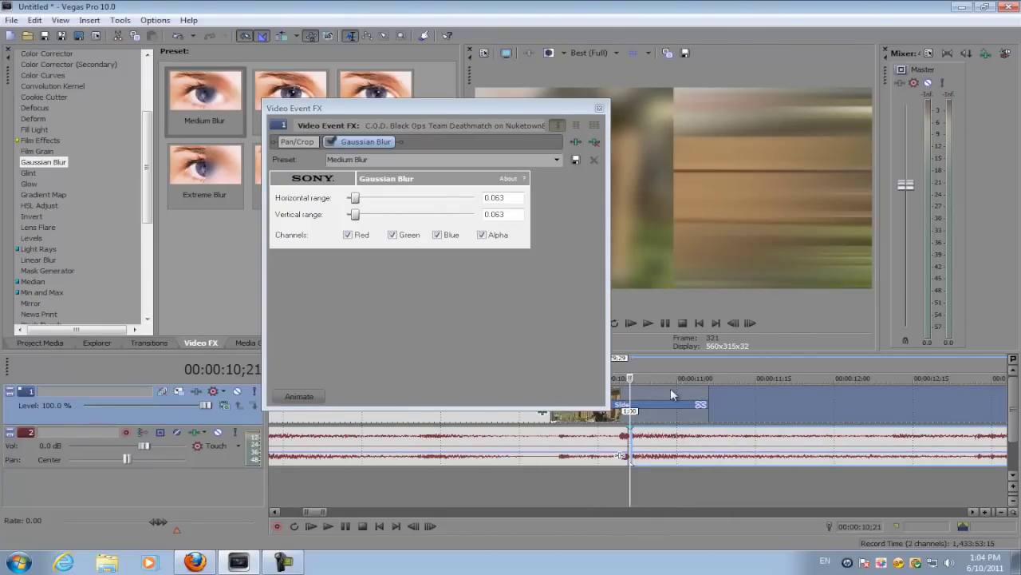
left_click(468, 106)
left_click_drag(468, 107, 480, 109)
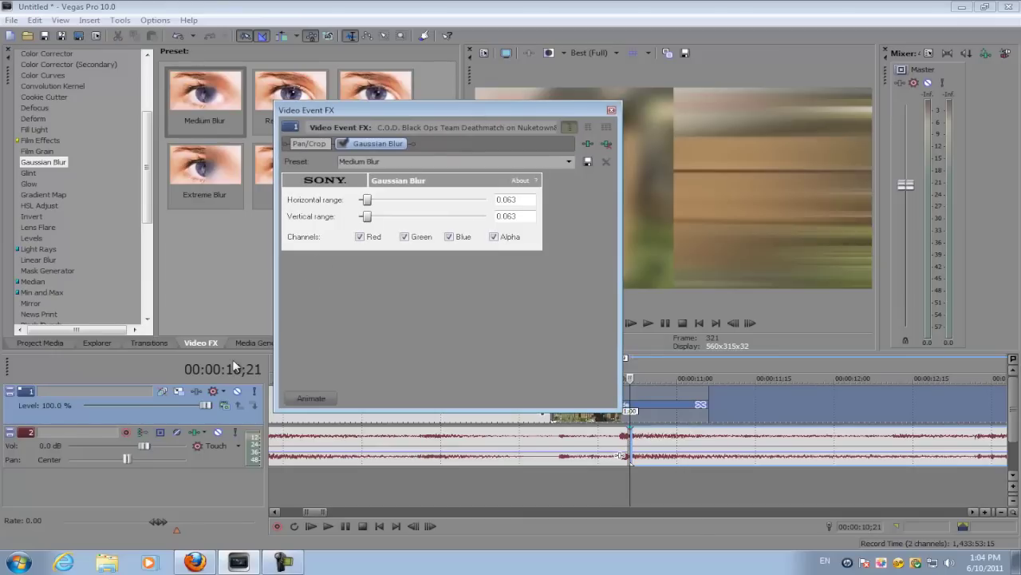
left_click(707, 397)
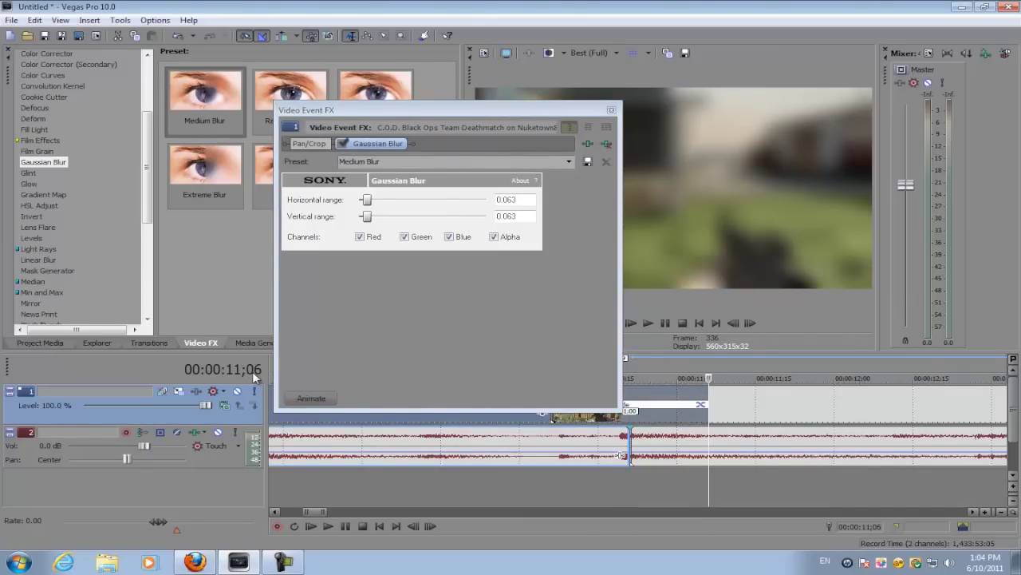
left_click(630, 426)
- Enable blur animation, set vertical range to 0, and position the keyframe cursor at 01;26
left_click(313, 398)
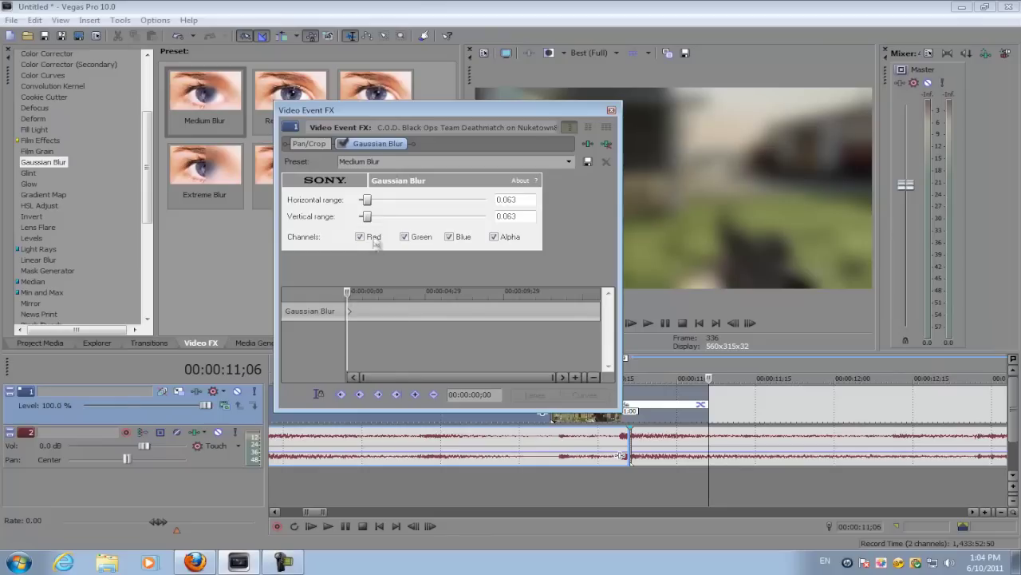
left_click_drag(333, 220, 489, 201)
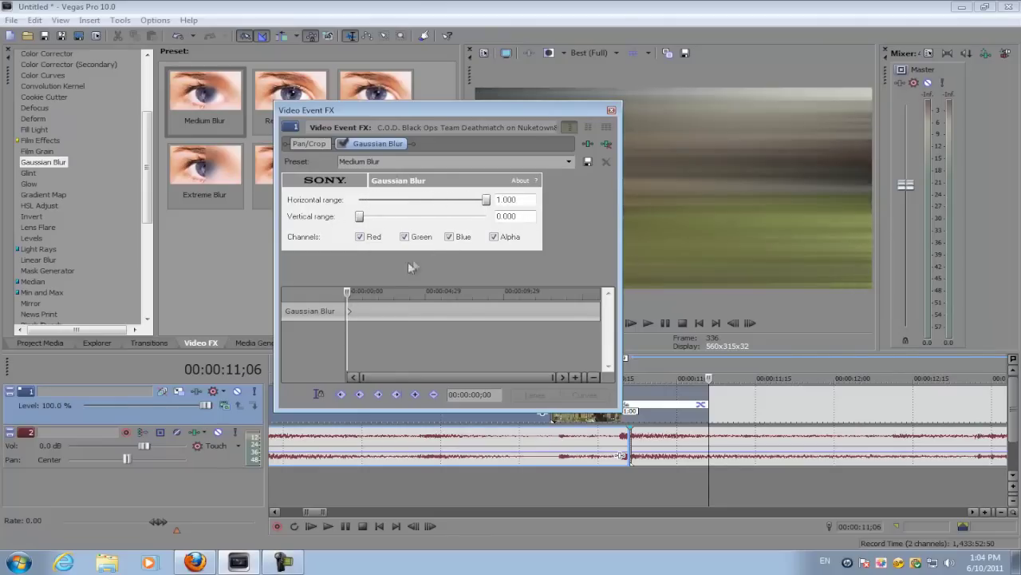
left_click_drag(349, 293, 380, 297)
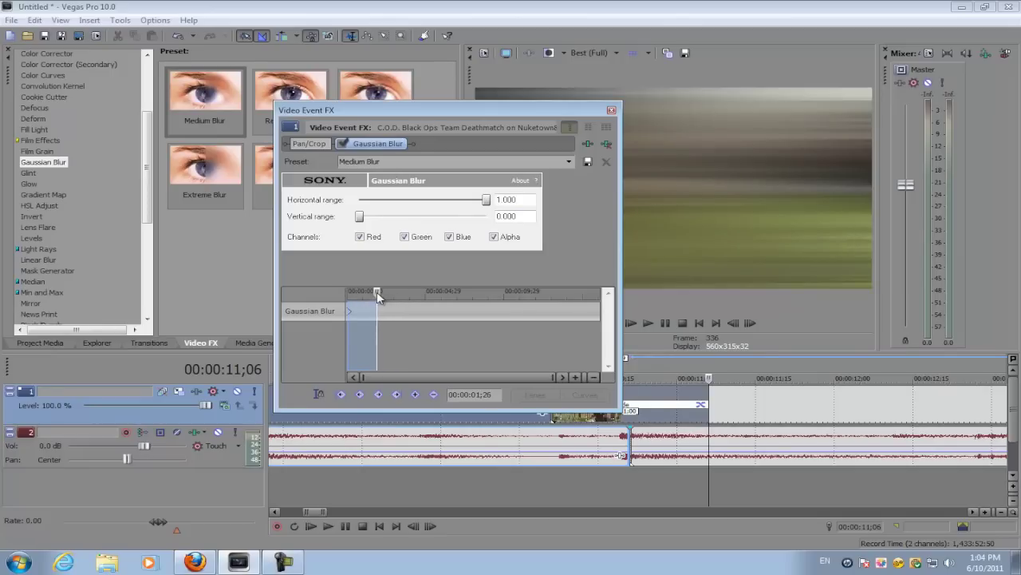
left_click_drag(377, 295, 380, 298)
left_click(380, 320)
- Add a keyframe at 01;26 with horizontal blur 0.000 and close the settings
left_click(377, 308)
double_click(377, 308)
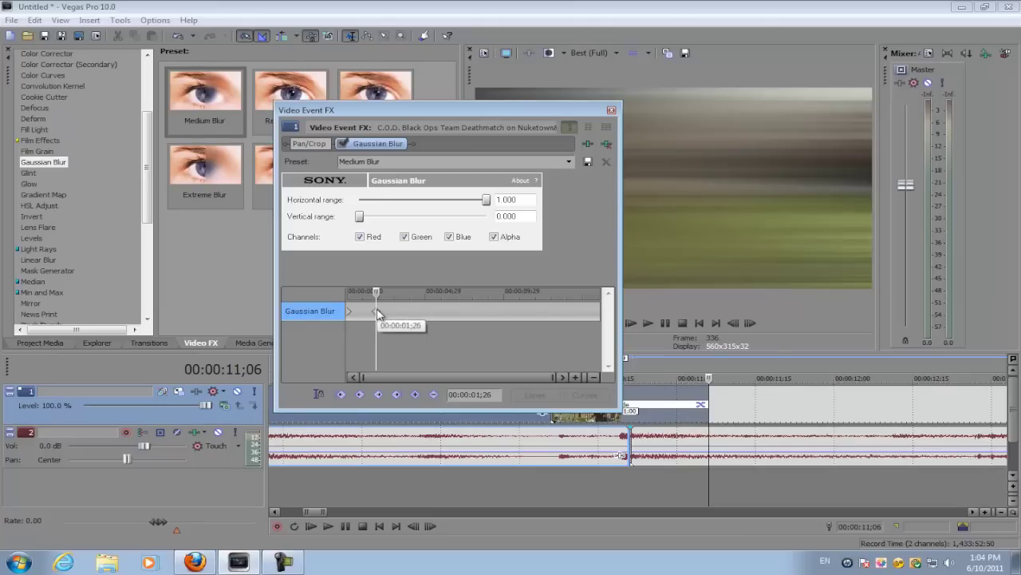
left_click_drag(486, 202, 306, 204)
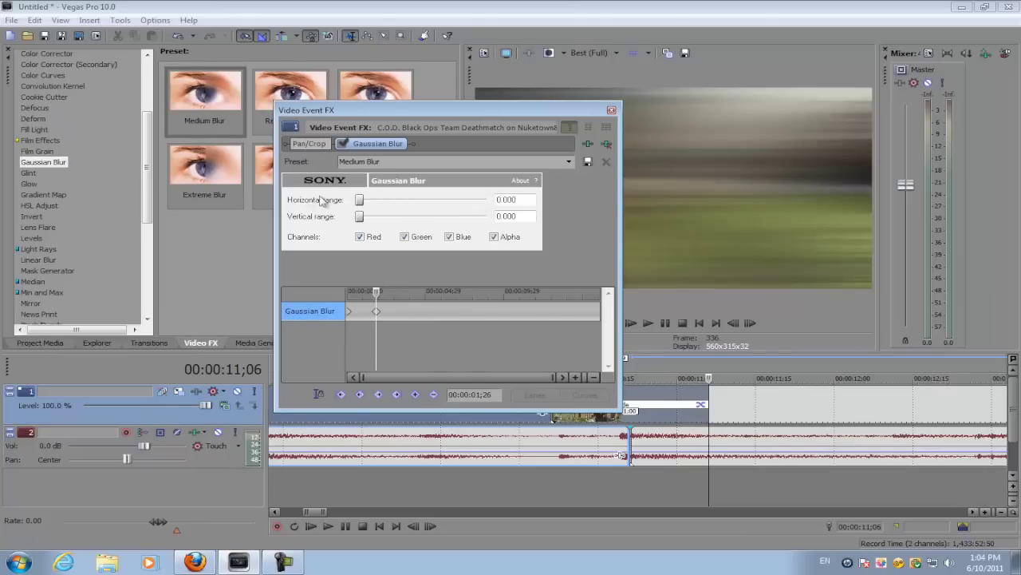
left_click_drag(376, 292, 377, 295)
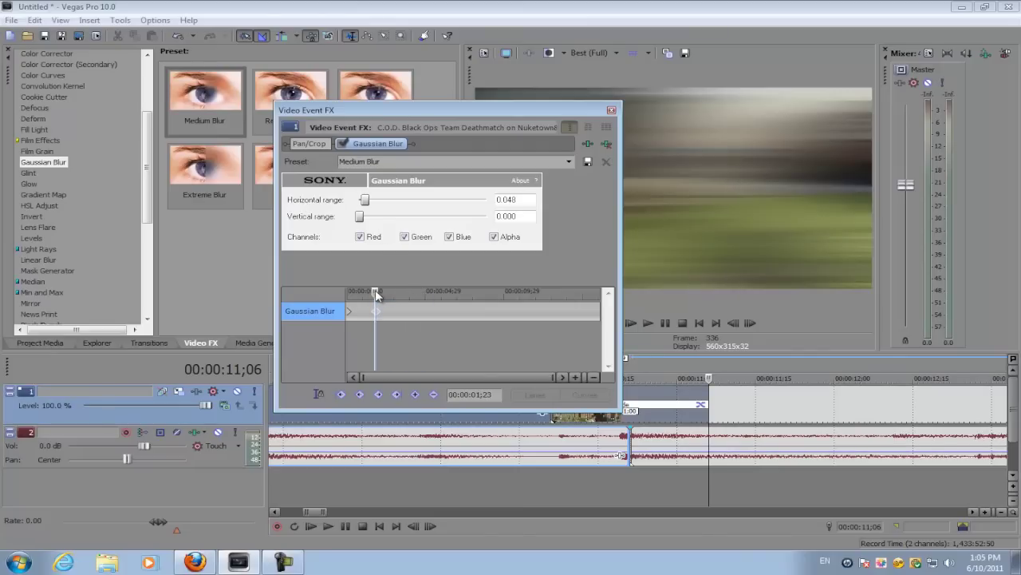
left_click_drag(376, 295, 379, 295)
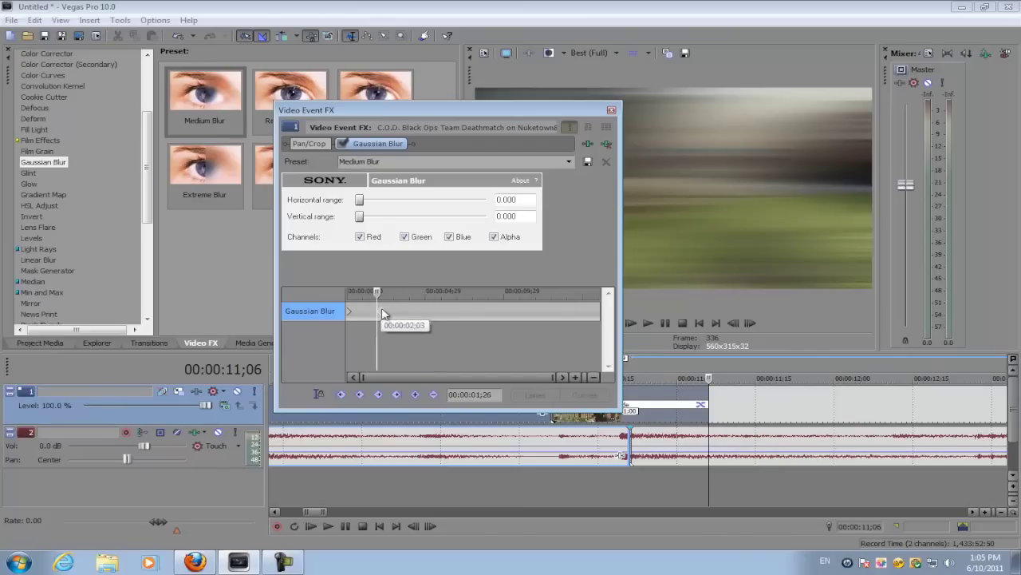
left_click(611, 109)
scroll(630, 447, "down", 3)
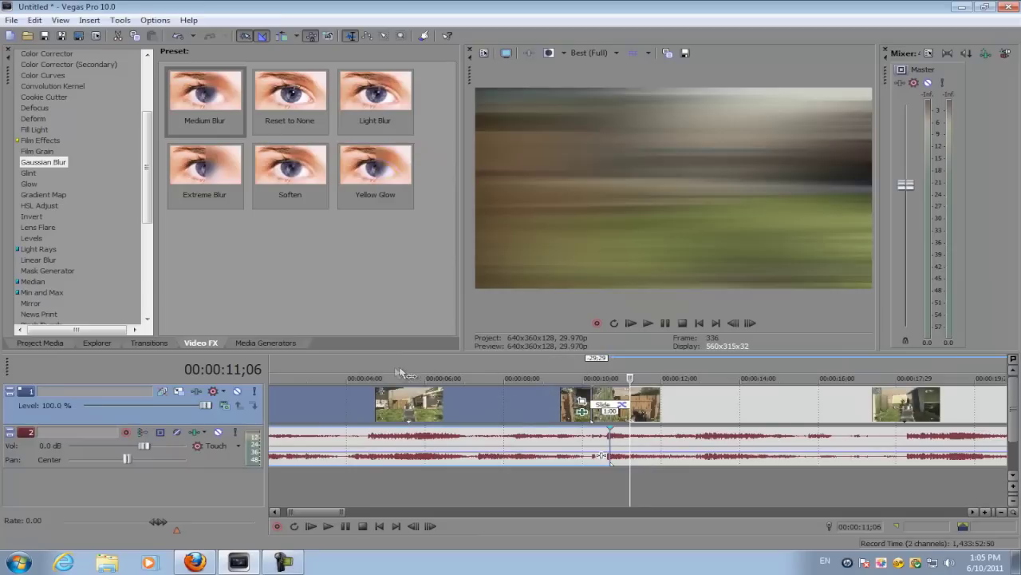
- Loop the region around the transition at Preview (Auto) quality and play it
left_click_drag(383, 368, 812, 361)
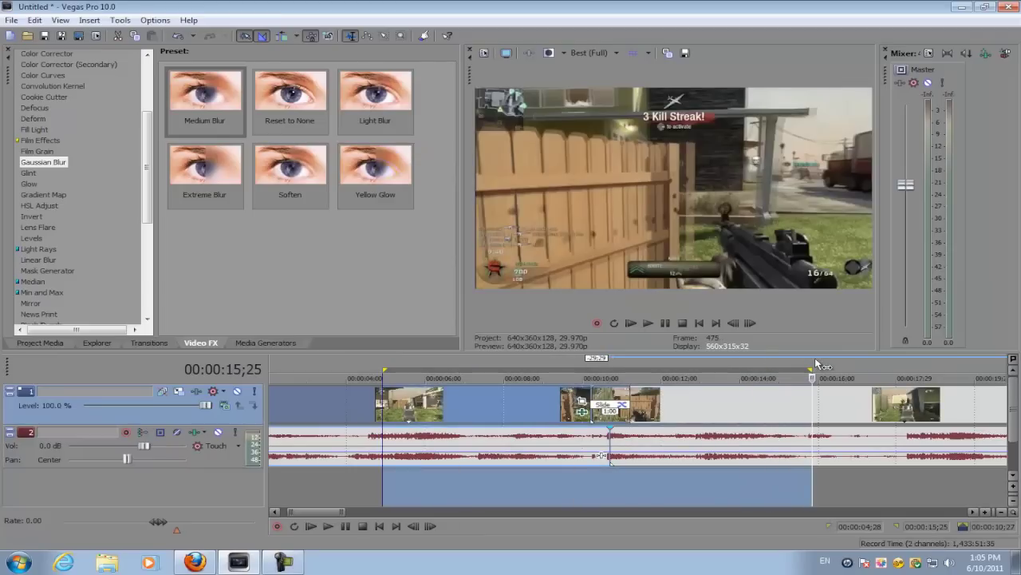
left_click(587, 52)
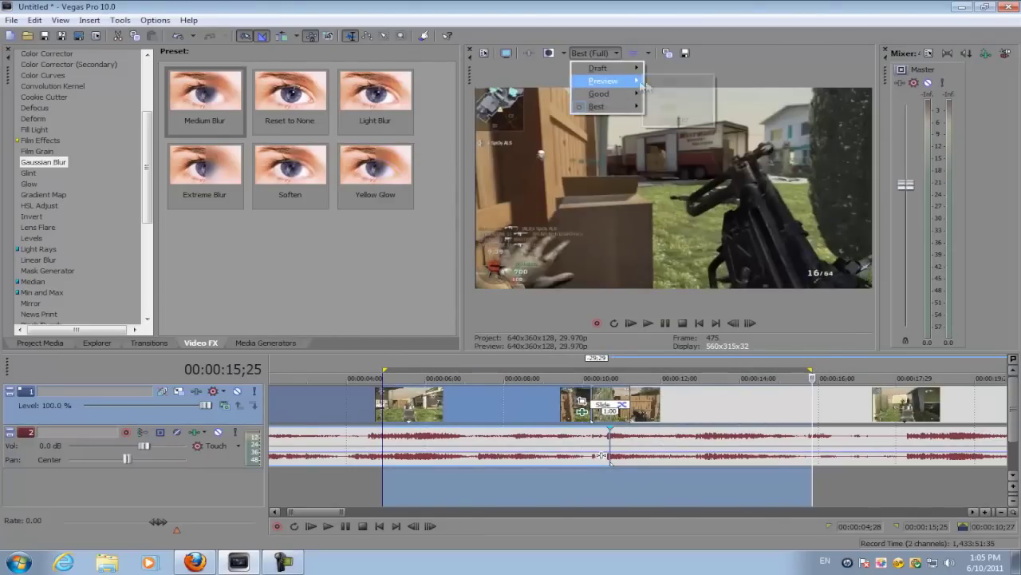
left_click(663, 79)
key("space")
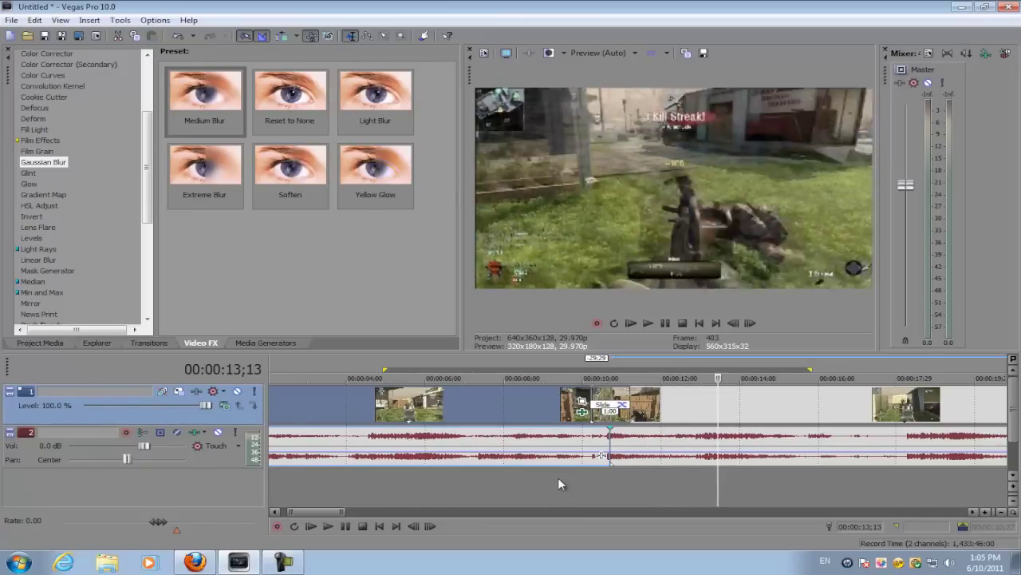
key("q")
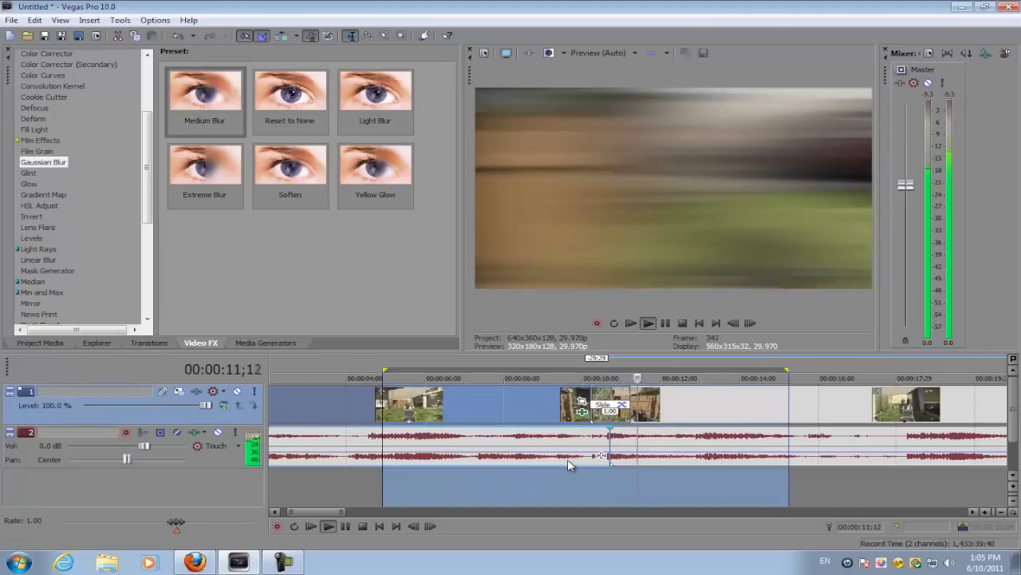
- Check the blur at frames 11;06, 14;02 and 12;02 around the cut
left_click(666, 411)
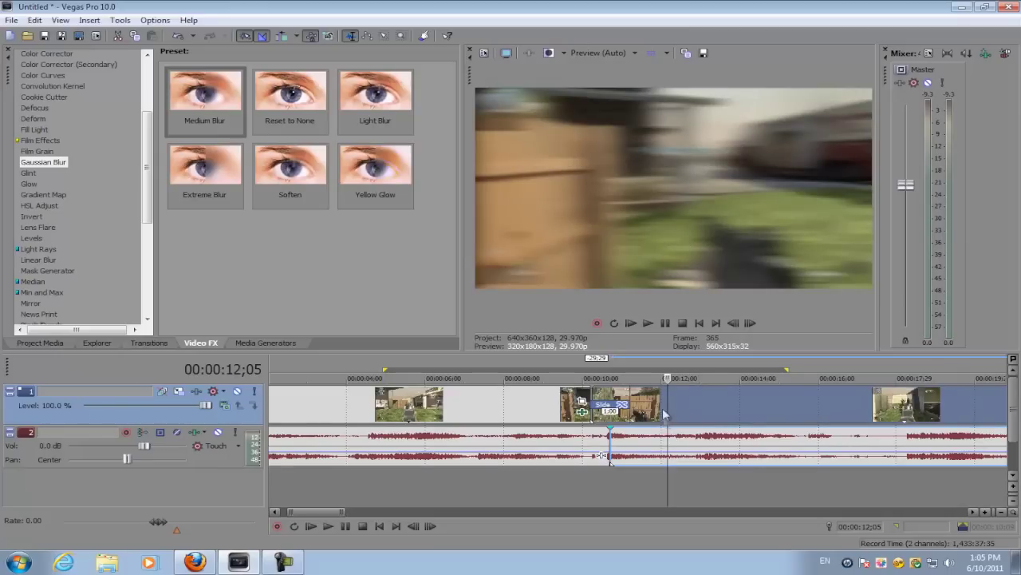
left_click(630, 397)
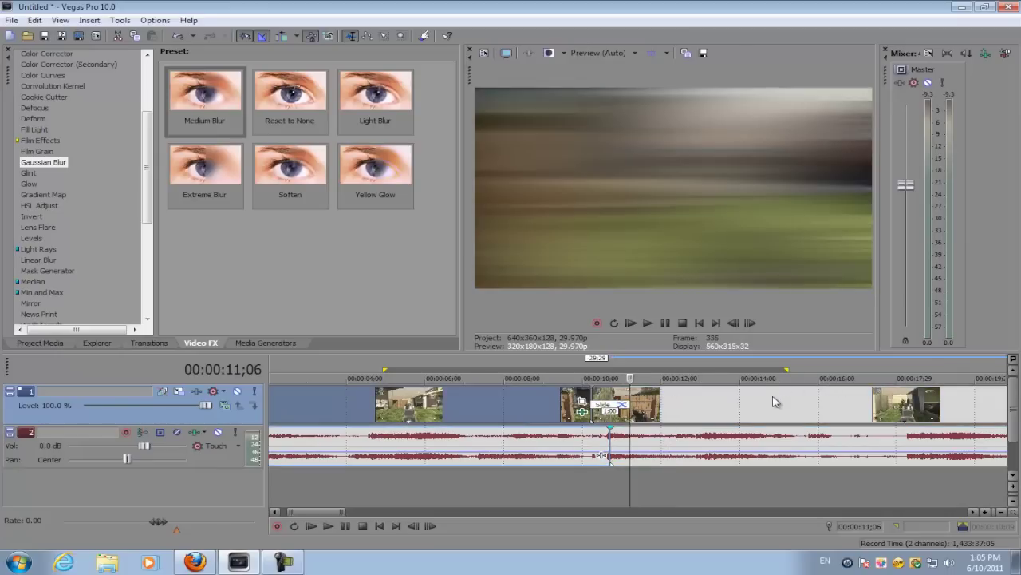
left_click(743, 404)
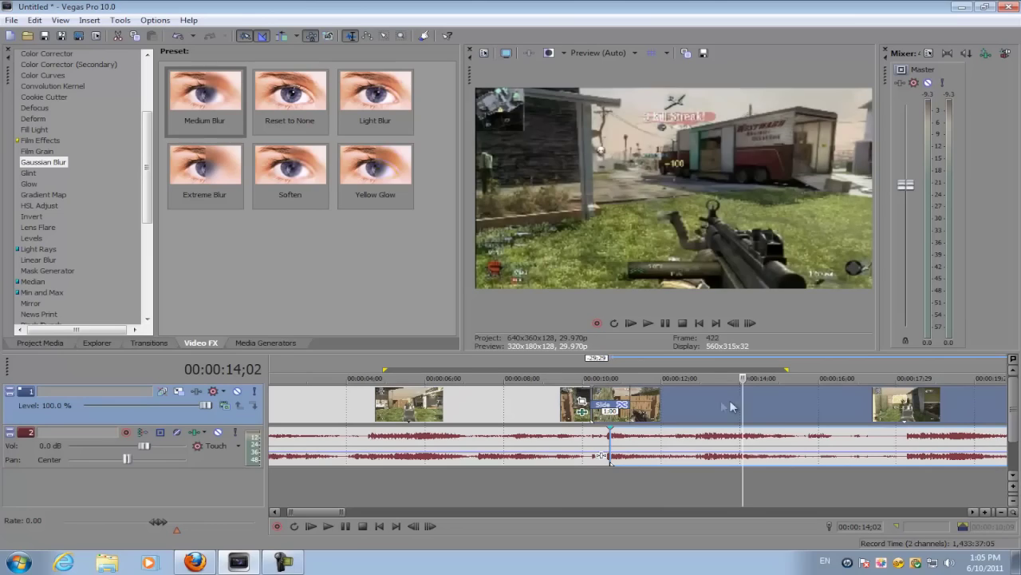
left_click(664, 401)
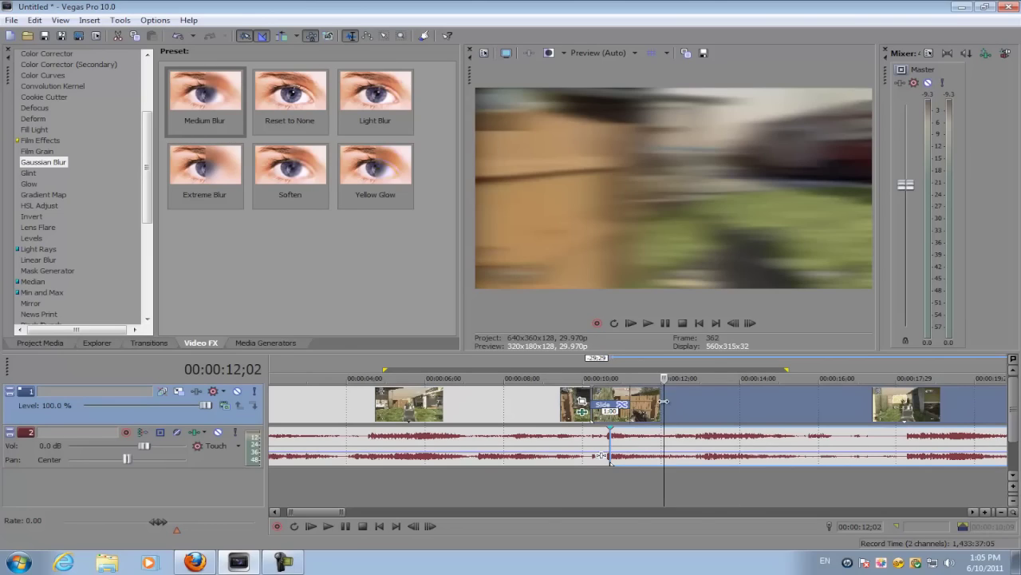